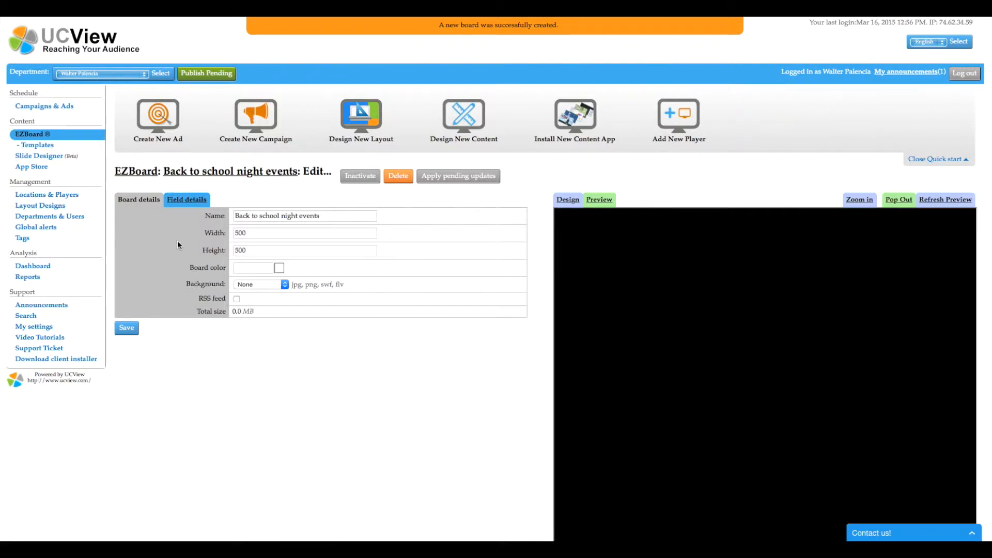
Step: Set the board's width to 1200 and its height to 800
click(261, 233)
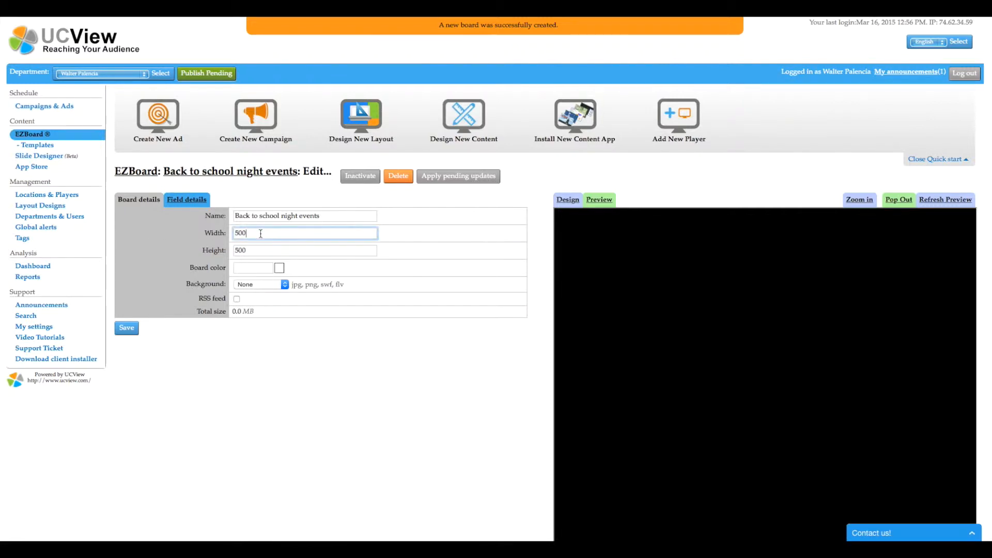
key(BackSpace)
key(BackSpace)
key(BackSpace)
text(1200)
key(Tab)
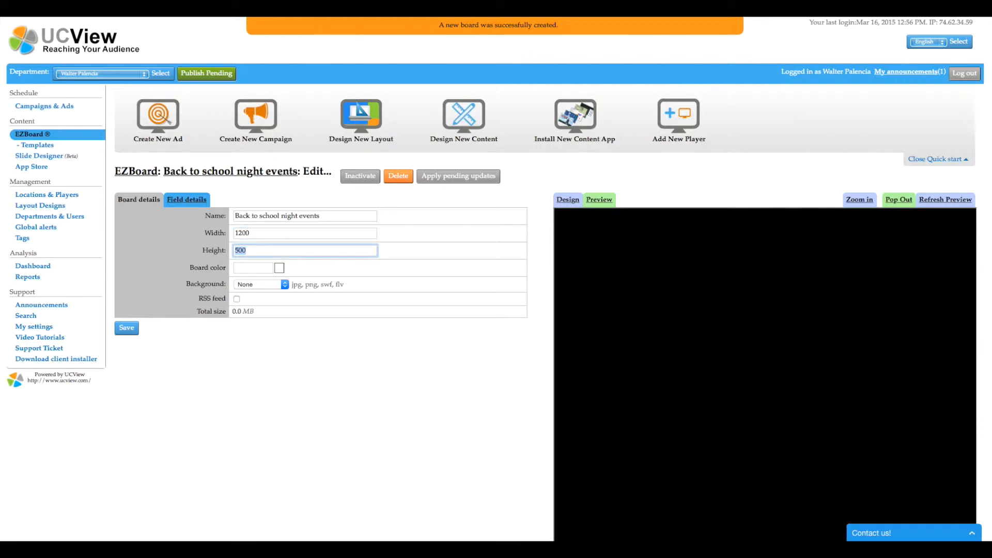
text(800)
click(196, 257)
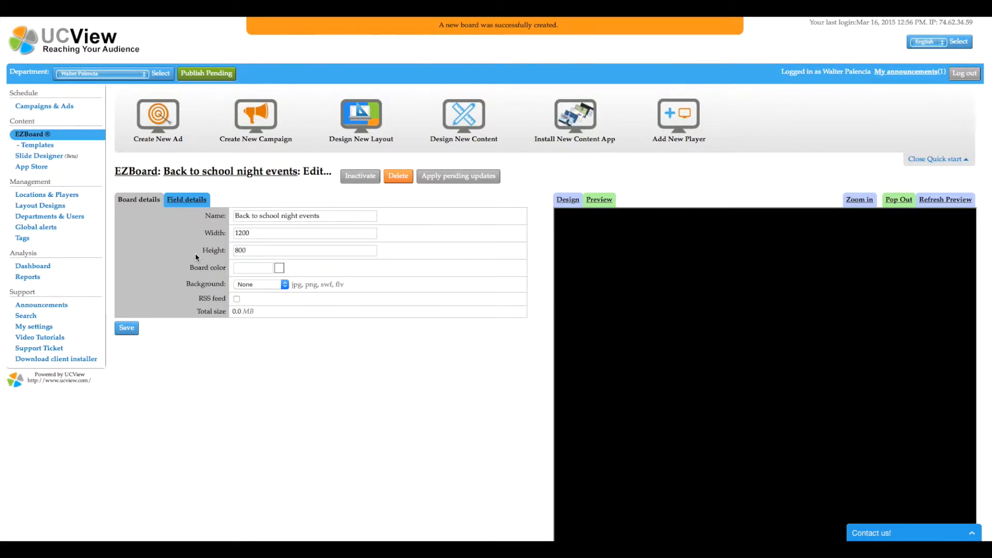
Step: Set the new image Whiteboard_with_markers.jpg from Downloads as the board's background and save the board
click(269, 287)
click(266, 302)
click(358, 286)
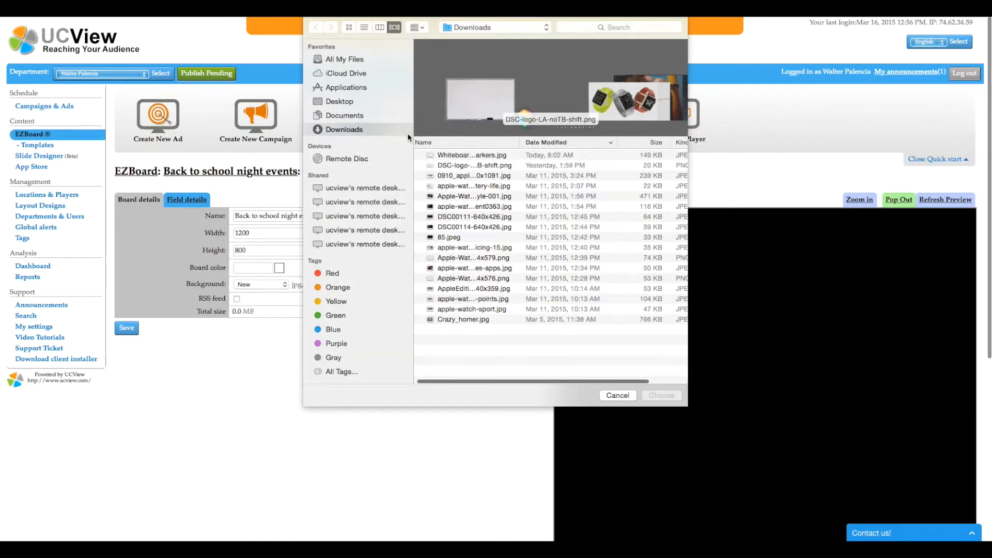
click(442, 162)
click(445, 158)
double_click(445, 161)
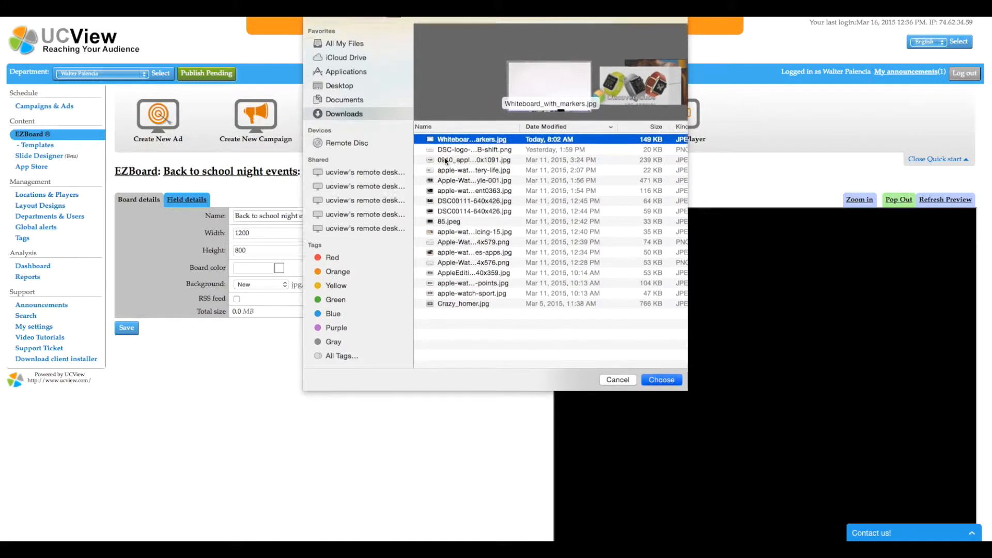
click(126, 330)
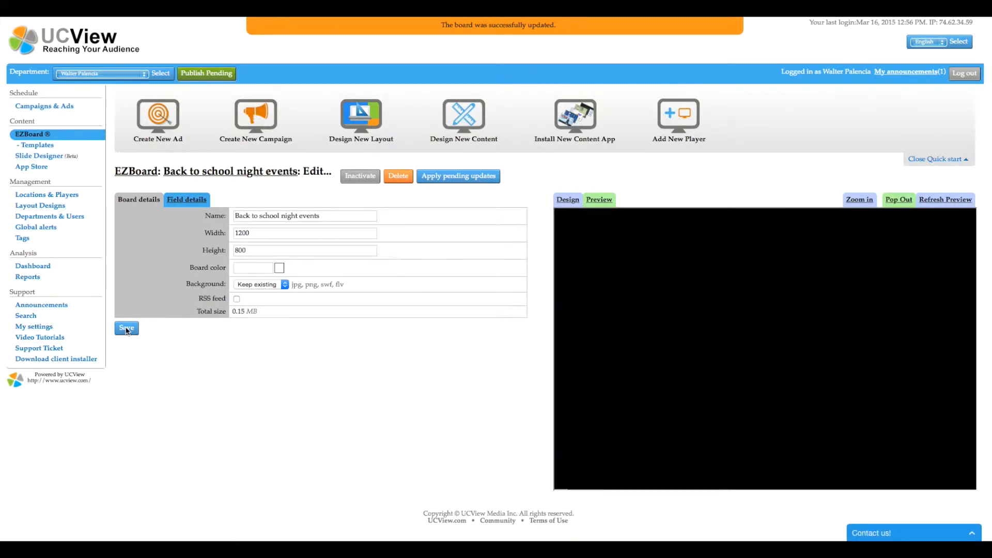
Step: Add a field named "tittle" to the board
click(181, 202)
click(301, 226)
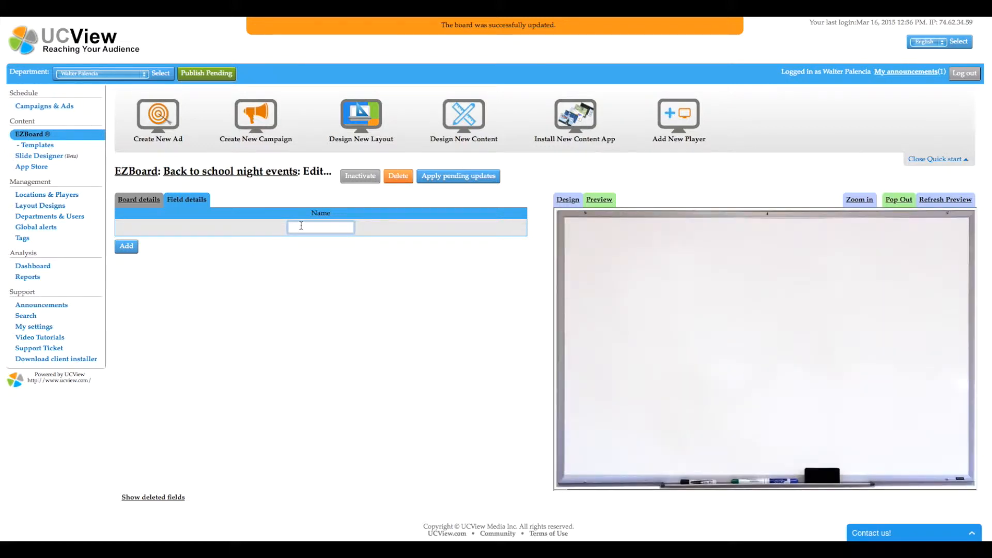
text(tittle)
click(126, 246)
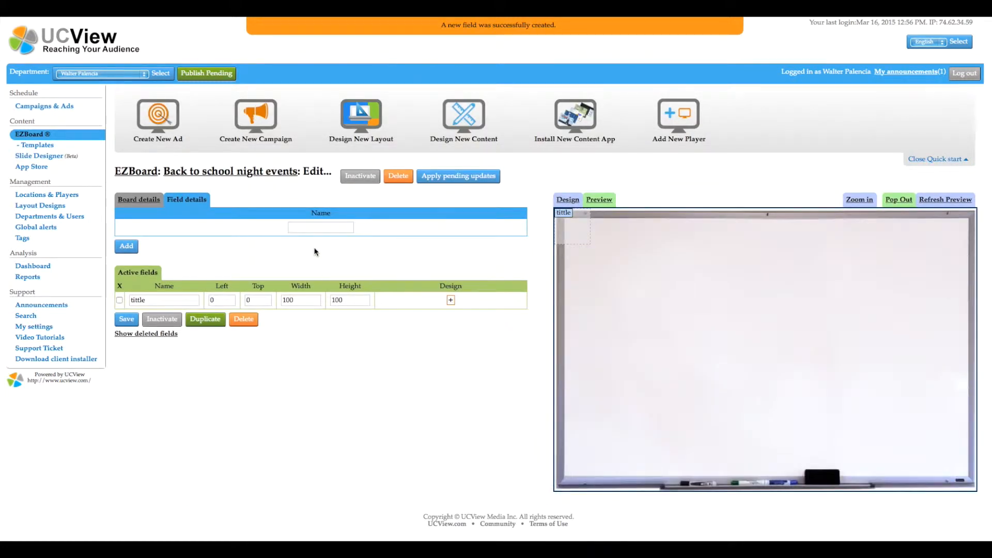
Step: Add two more fields to the board, named "events" and "time"
click(324, 229)
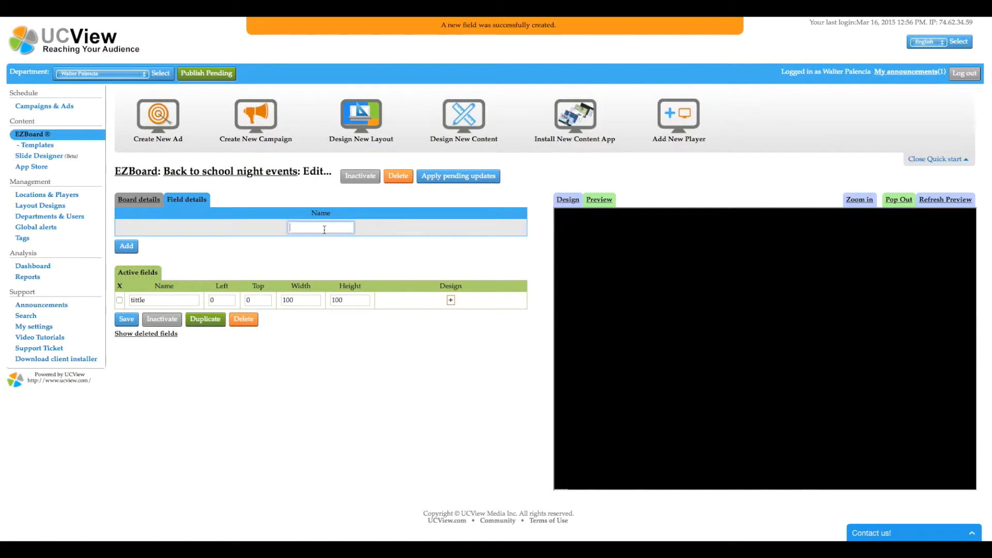
text(event)
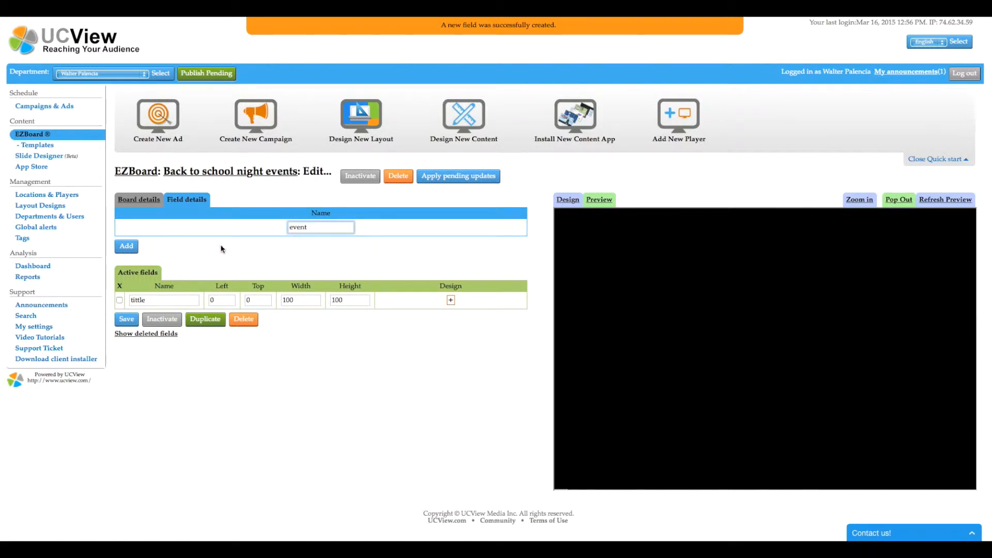
text(s)
click(127, 248)
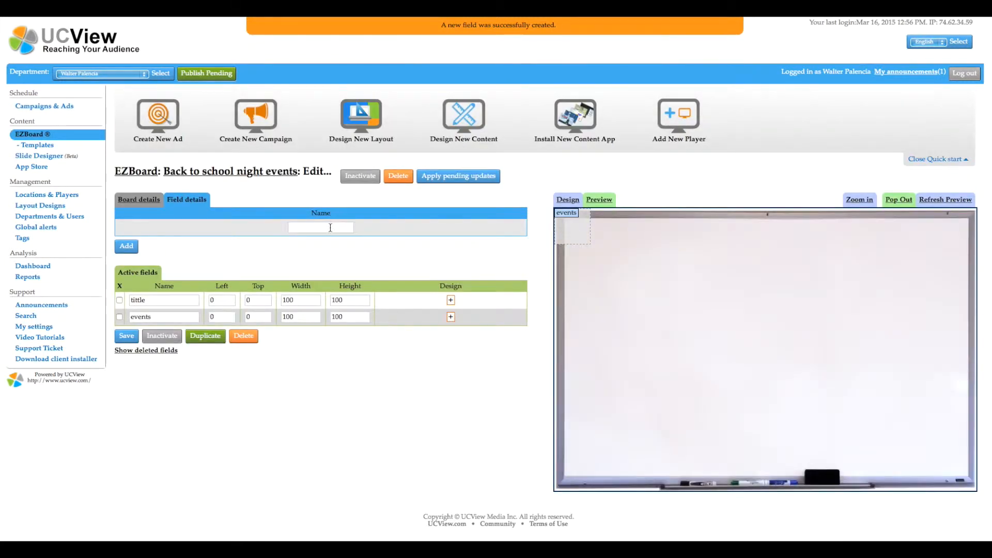
click(332, 226)
text(time)
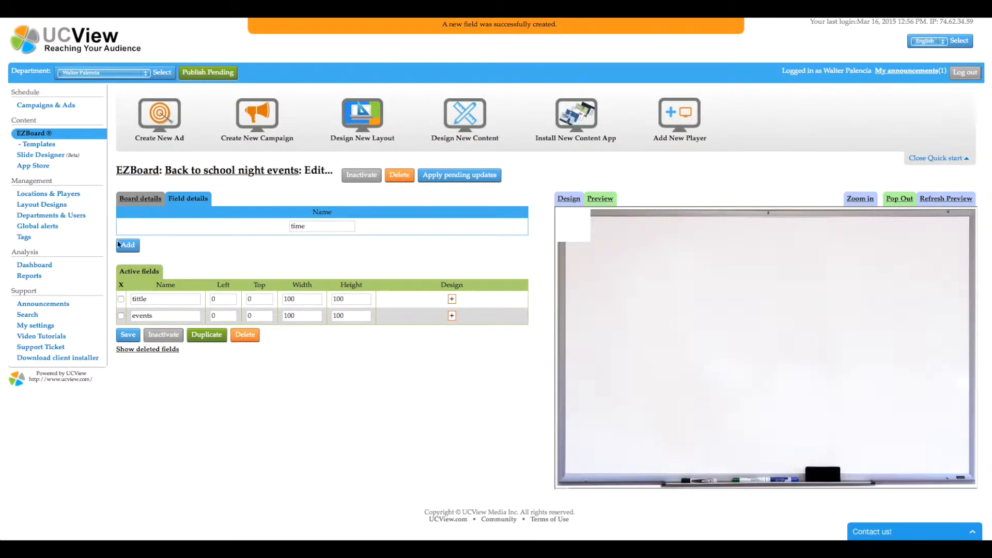
click(128, 248)
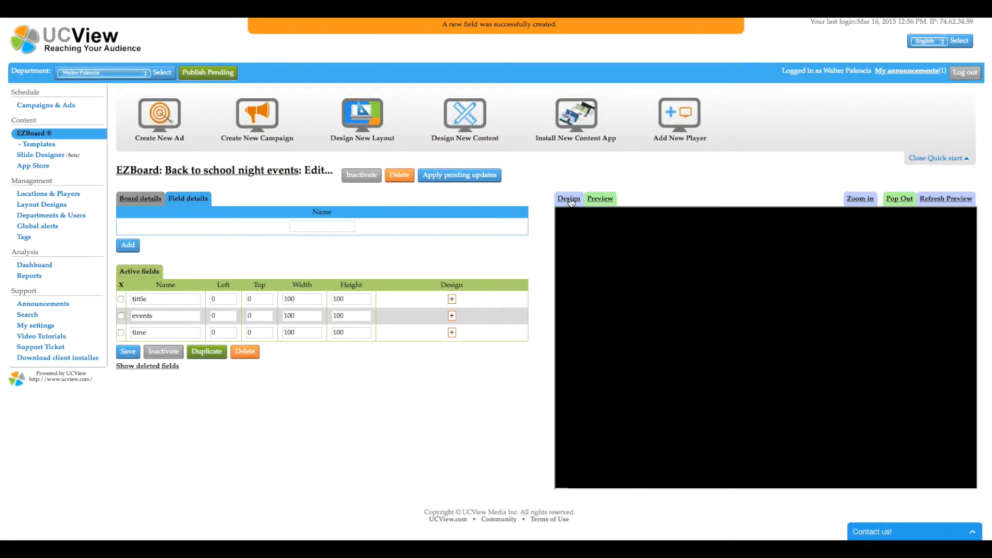
Step: Separate the stacked fields, sizing tittle about 619 by 100 along the whiteboard's top and events about 664 by 574 over its lower left
drag(581, 226, 895, 332)
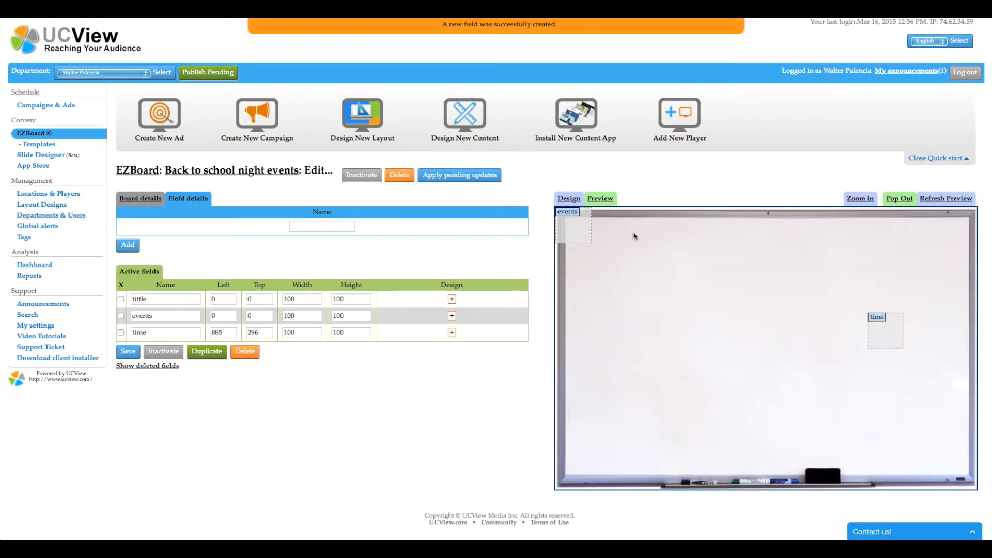
drag(578, 223, 651, 369)
drag(582, 231, 869, 250)
drag(668, 238, 649, 241)
drag(742, 233, 746, 236)
drag(645, 383, 801, 472)
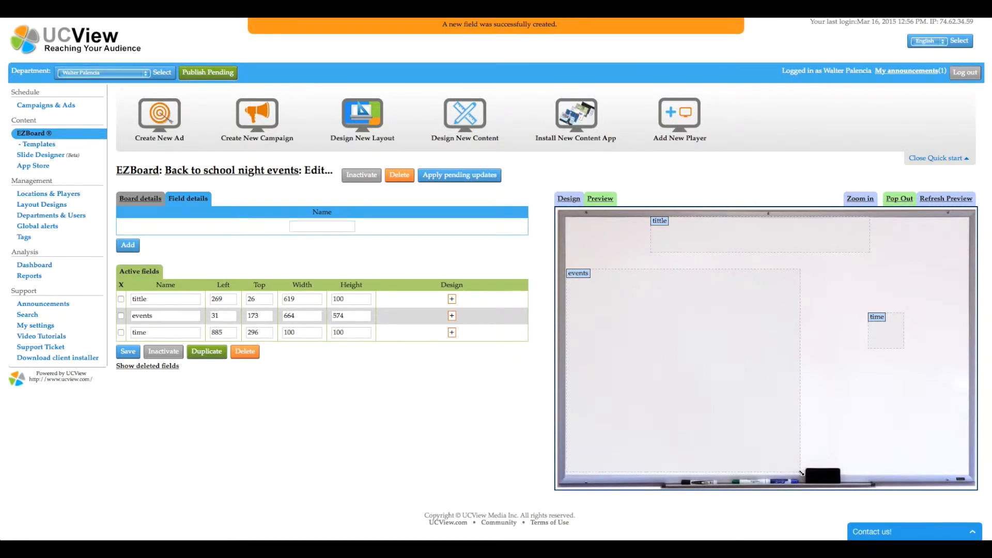
Step: Place the time field beside the events field, size it about 452 by 578, and save the field layout
drag(896, 335, 831, 290)
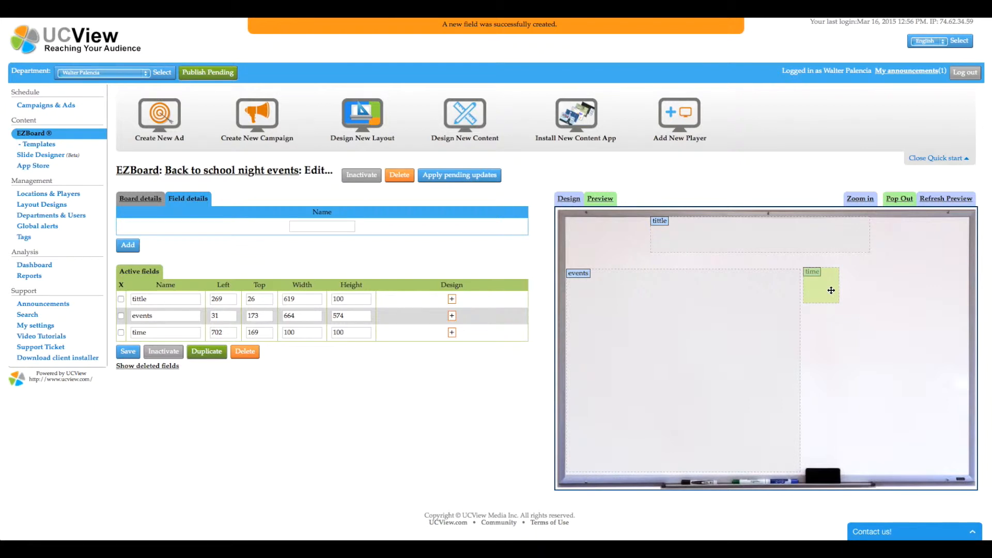
drag(841, 306, 964, 474)
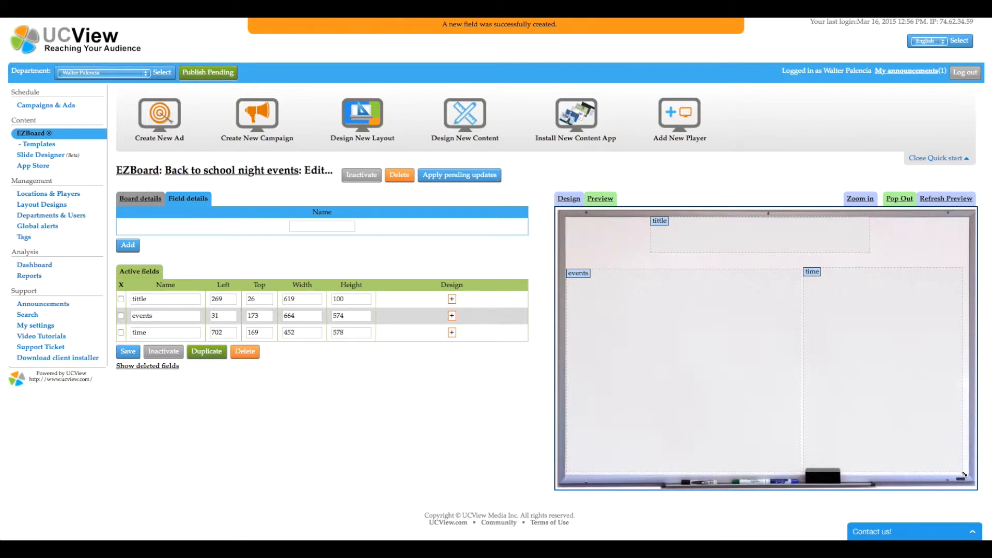
click(129, 353)
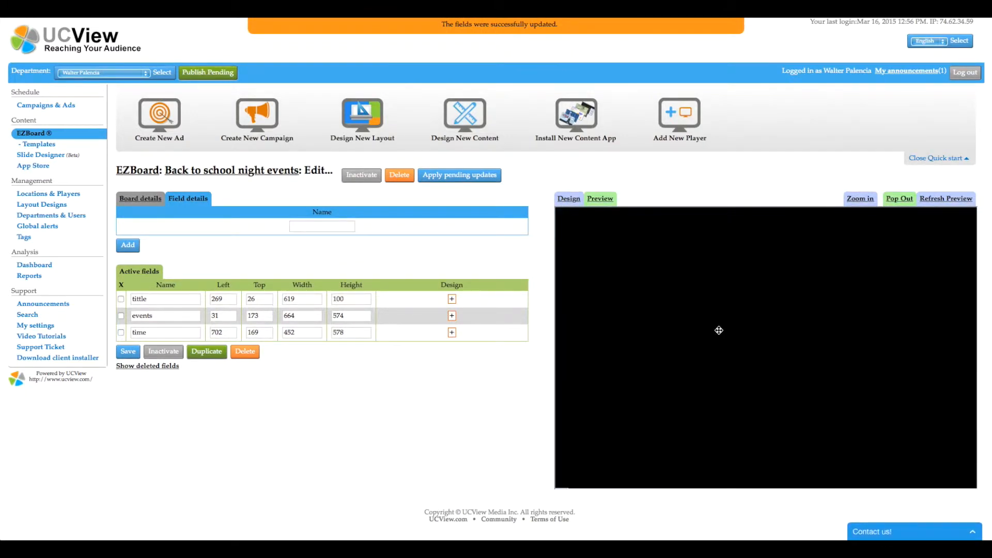
Step: Enter "Welcome to Back to School Night." as the text of the tittle field
click(452, 299)
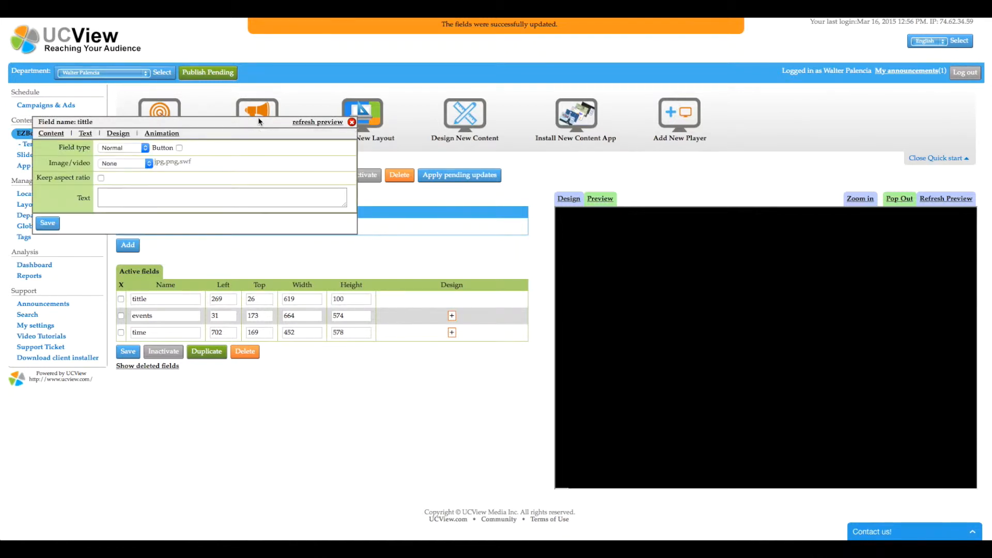
click(203, 200)
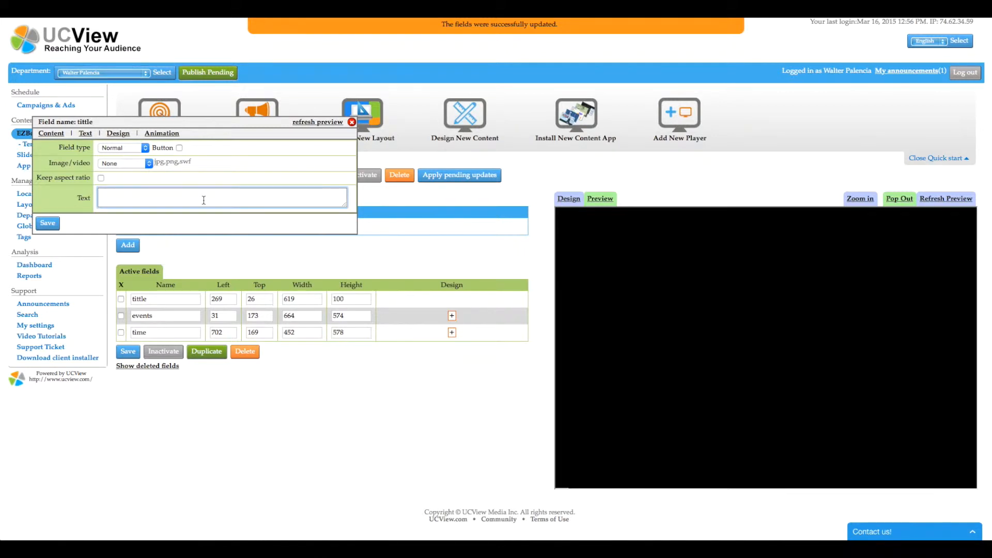
text(Welcome to)
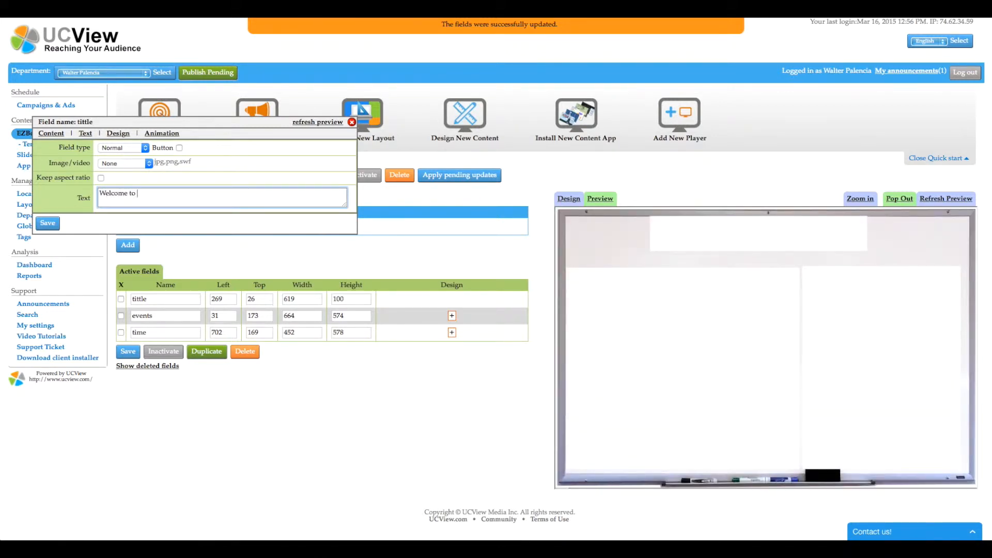
text( Back to School Night.)
Step: Set the tittle field's font to Monotype with a size of 24
click(85, 134)
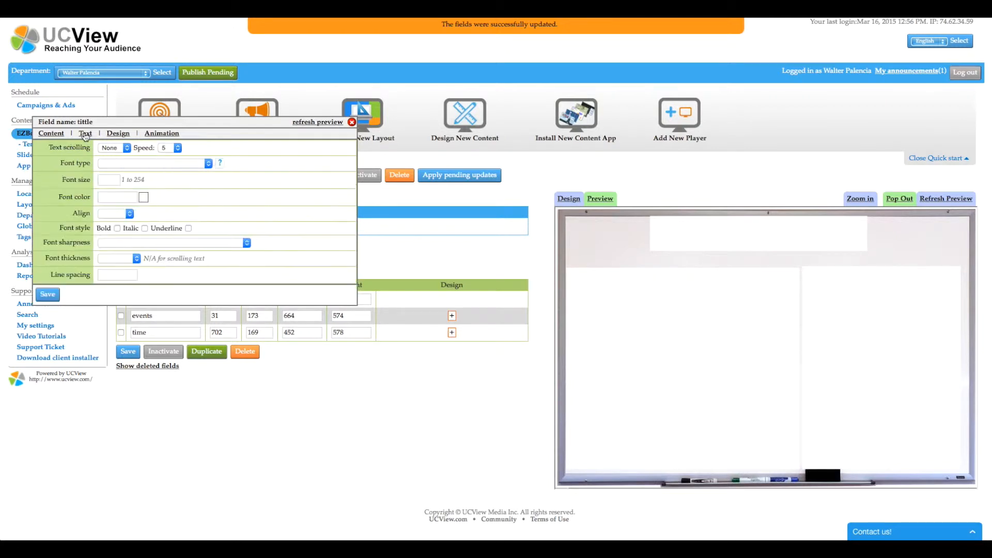
click(209, 163)
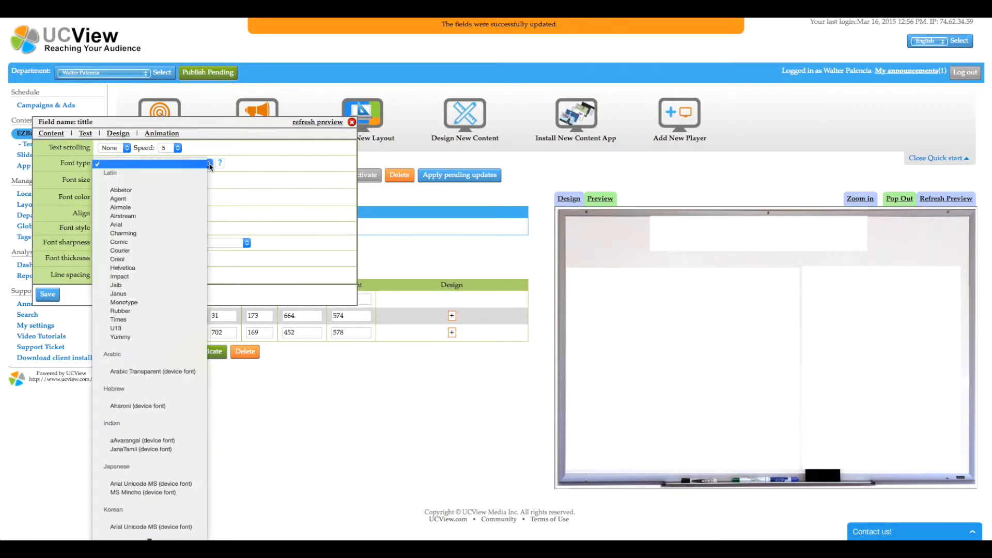
click(173, 303)
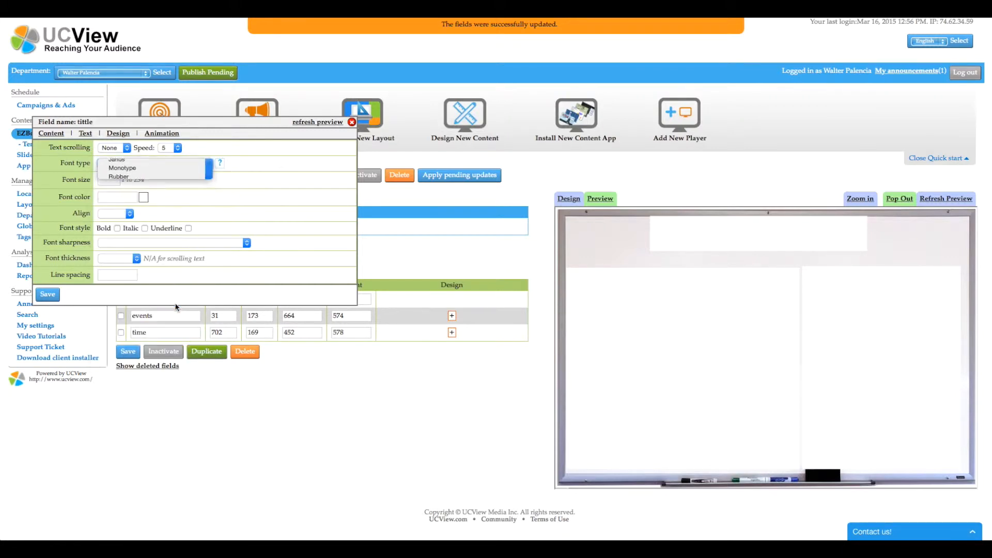
click(107, 180)
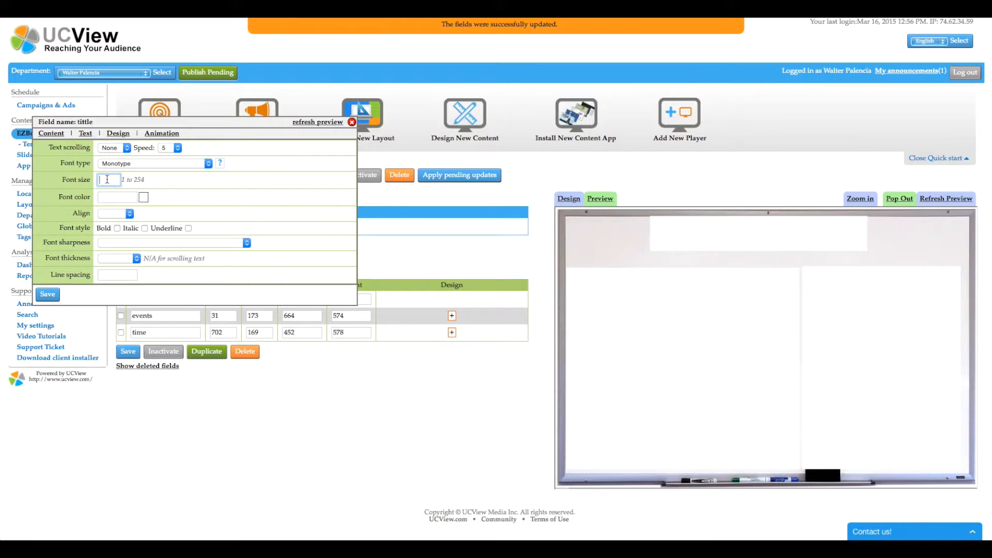
text(24)
Step: Set the tittle field's font color to blue #3347f5
click(143, 198)
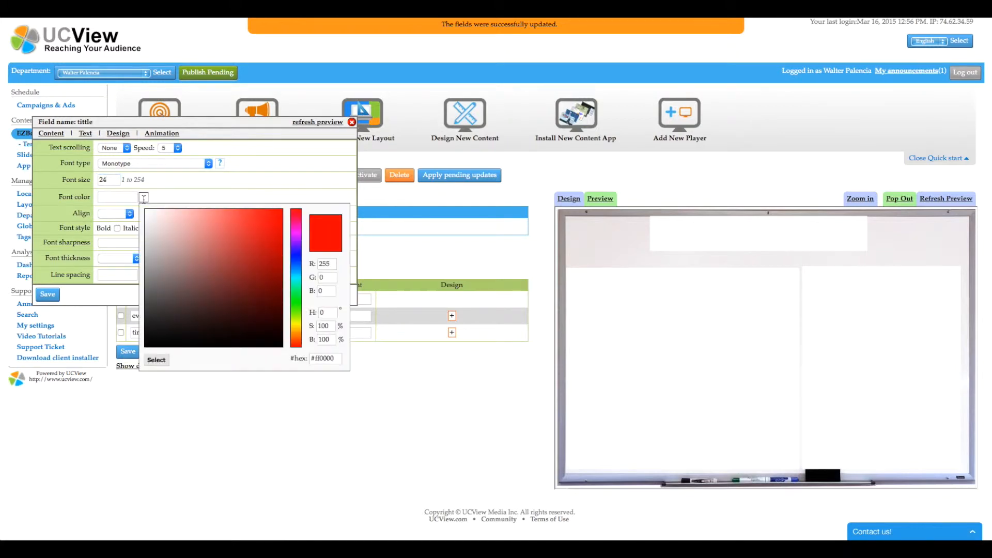
click(299, 258)
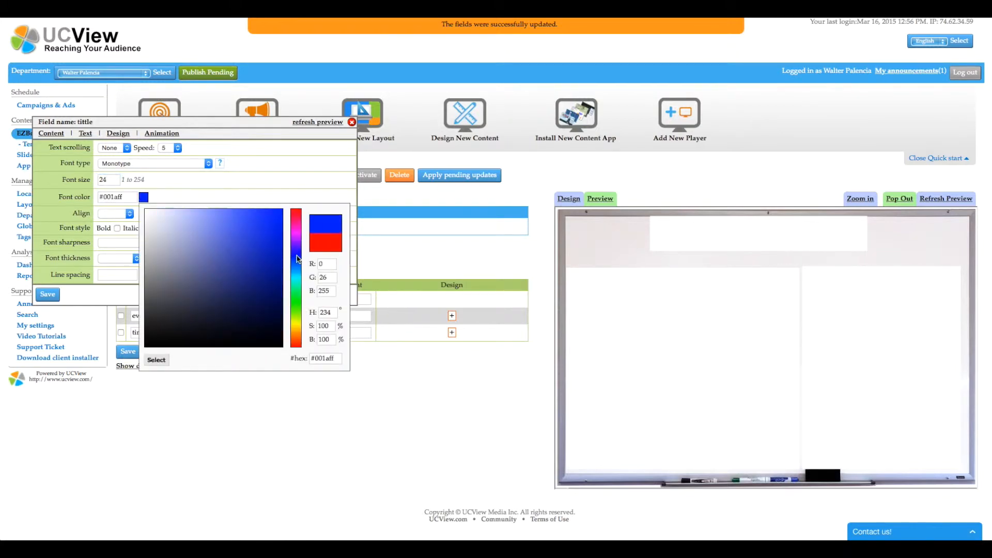
click(254, 214)
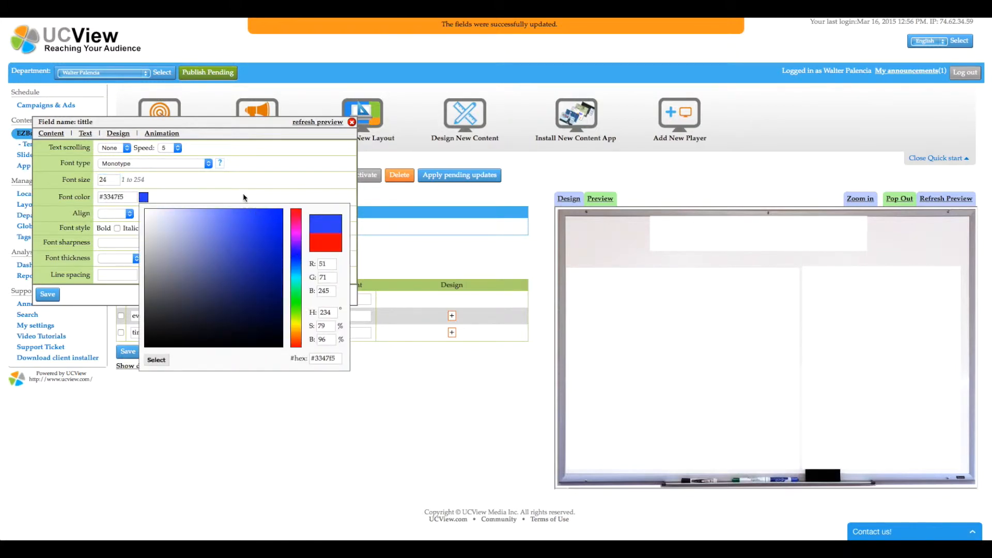
click(240, 192)
Step: Make the tittle field's text bold and italic, and align it to the center
click(117, 229)
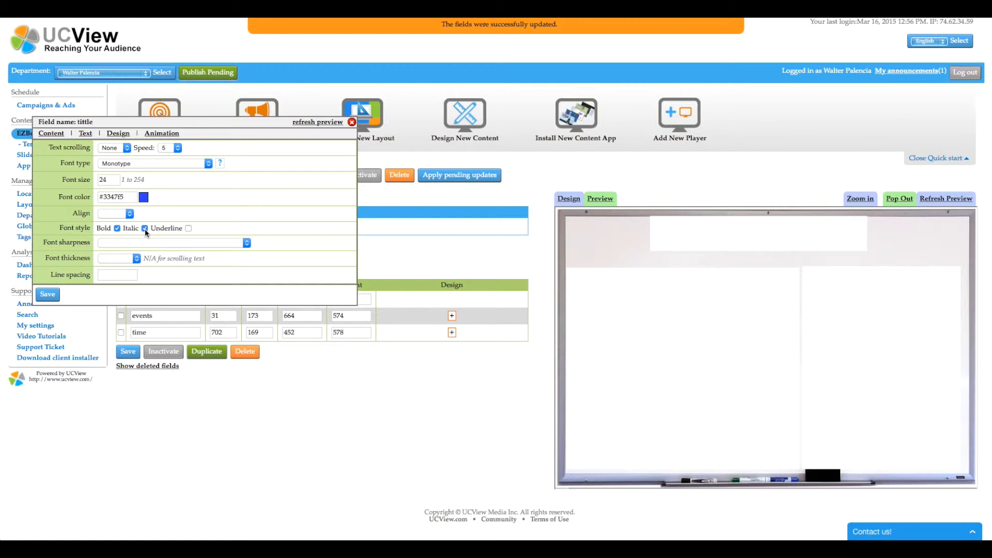
click(121, 214)
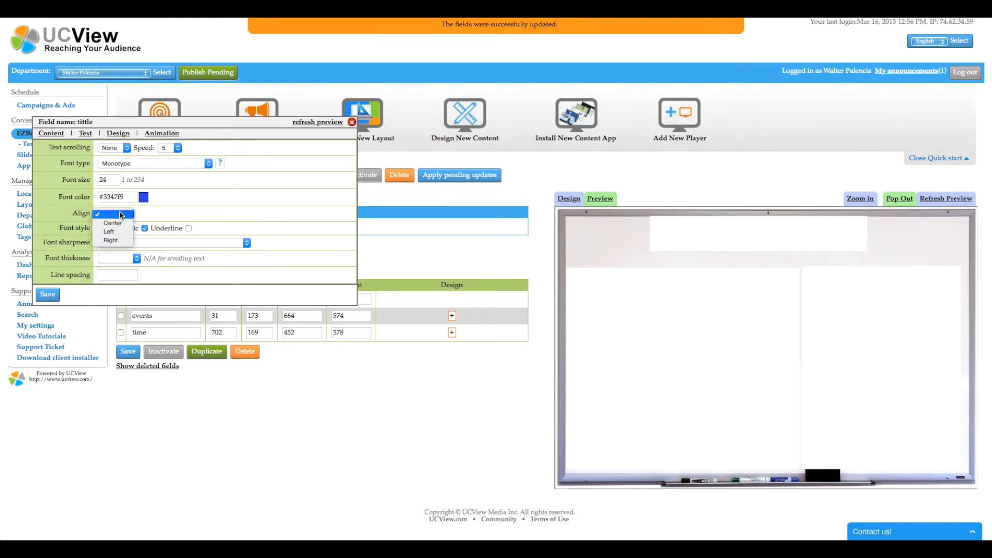
click(120, 222)
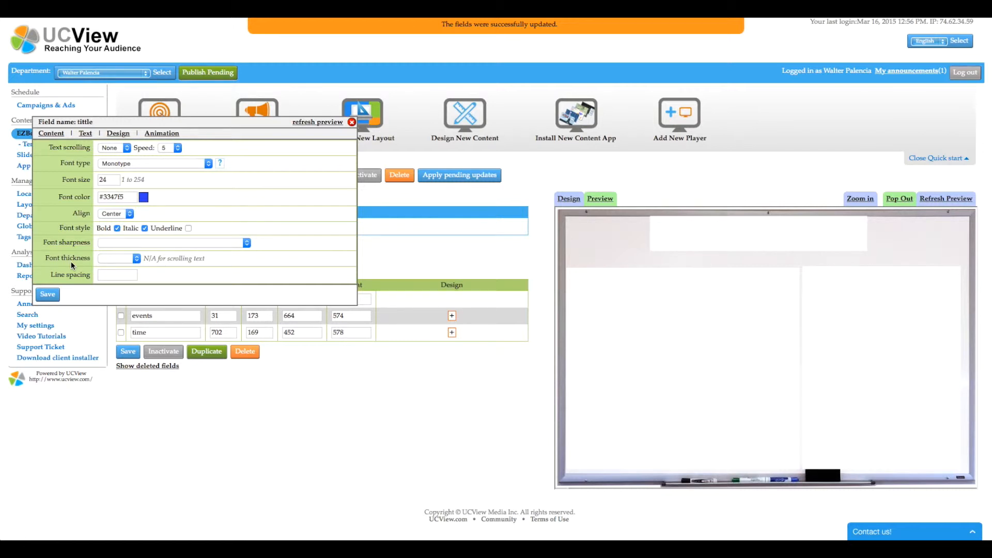
Step: Give the tittle field a Fade in entrance animation after 1 second and save the field
click(160, 134)
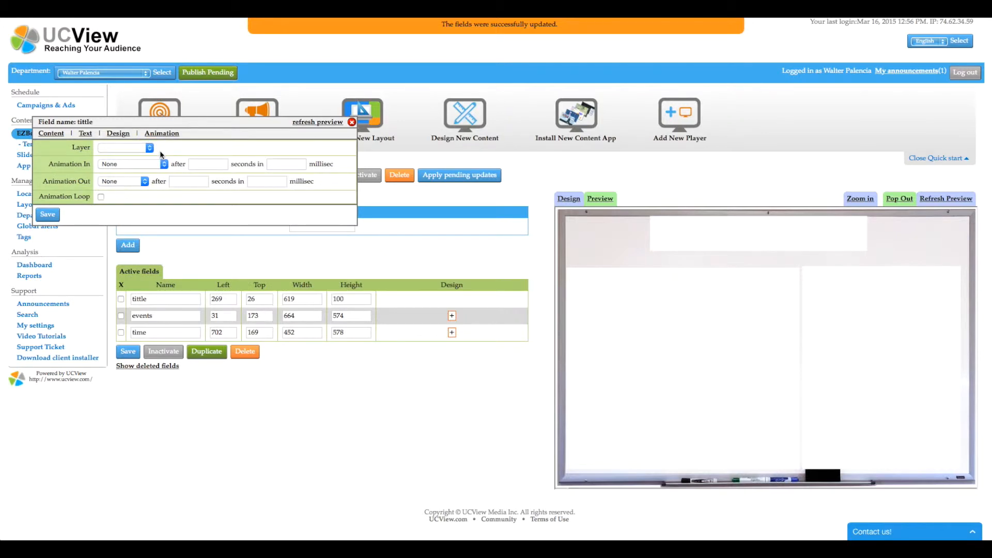
click(155, 167)
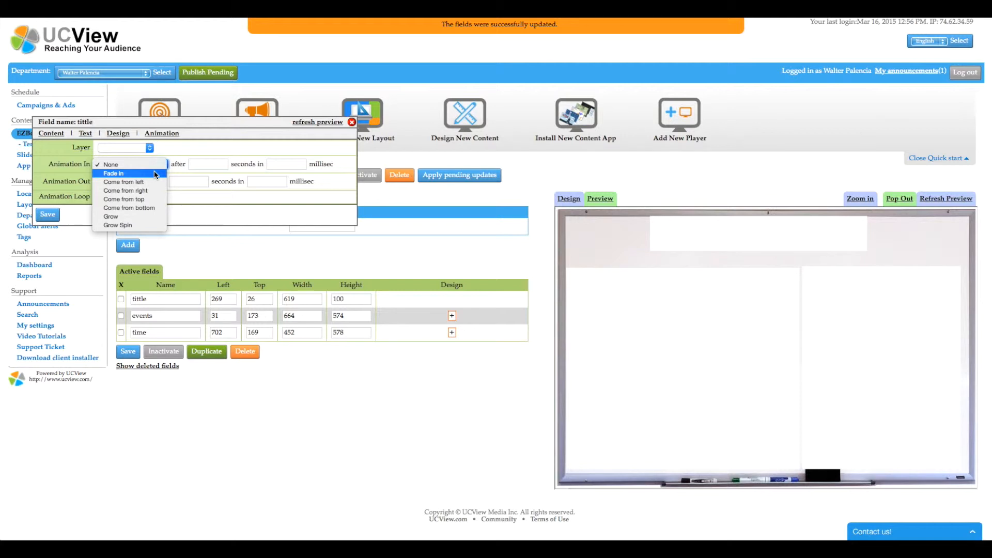
click(154, 174)
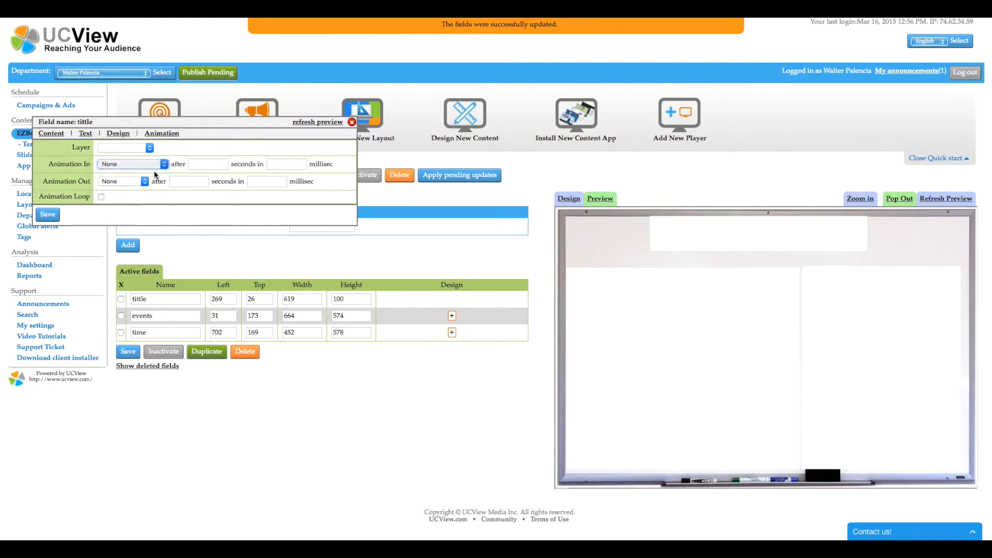
click(200, 166)
text(1)
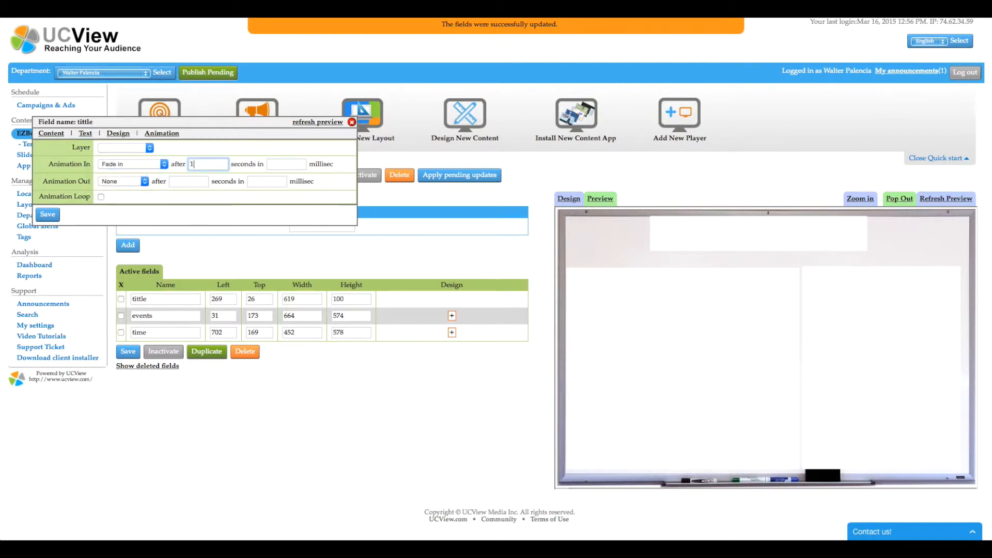
click(194, 194)
click(49, 216)
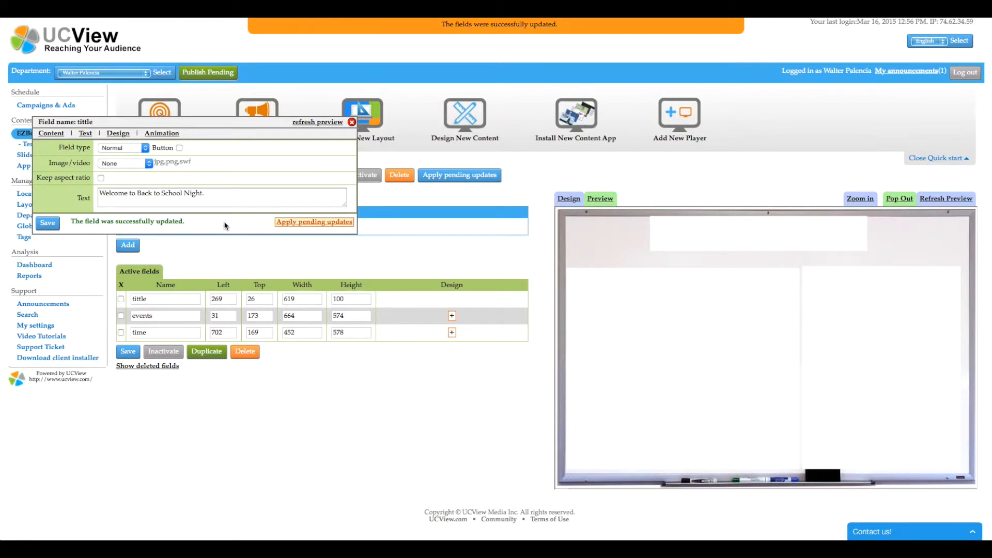
Step: Apply the pending updates for the tittle field, refresh the board preview and close the field's settings
click(288, 223)
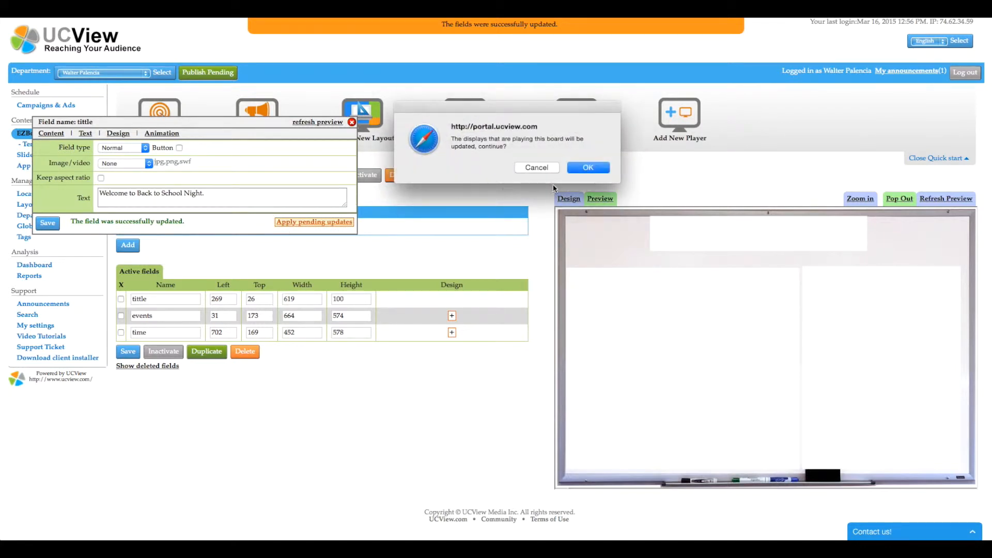
click(577, 169)
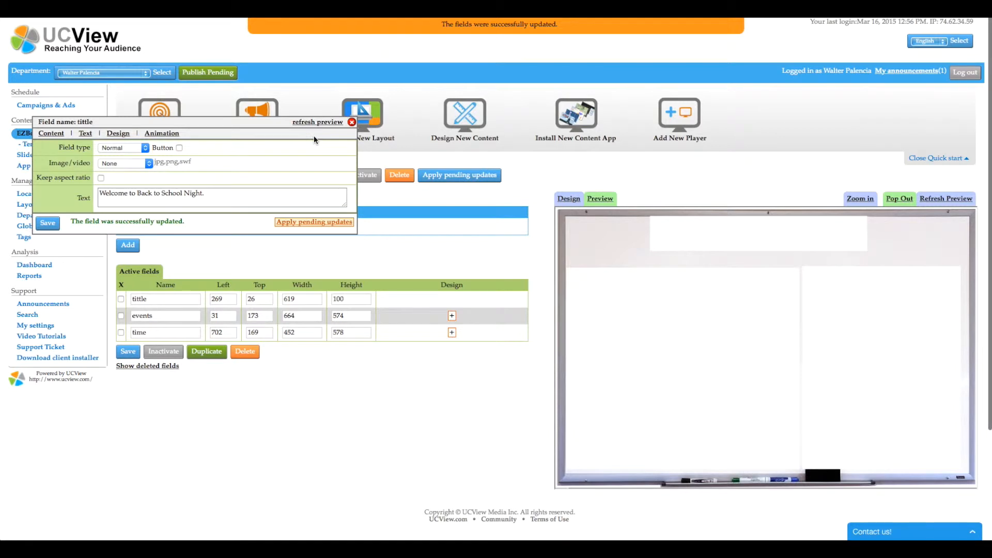
click(318, 123)
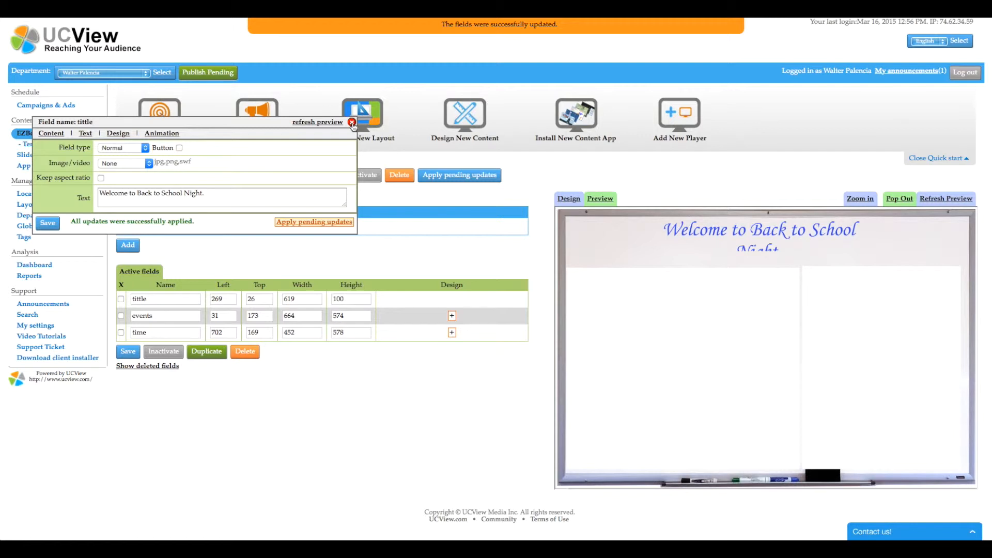
click(352, 122)
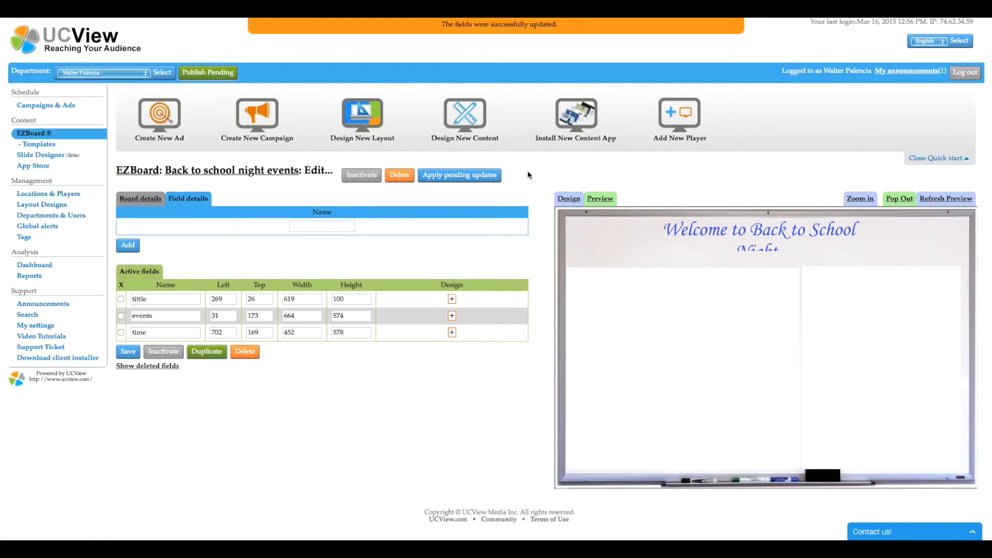
Step: Enlarge the tittle field's height to about 139 in the board design and save the fields
click(567, 202)
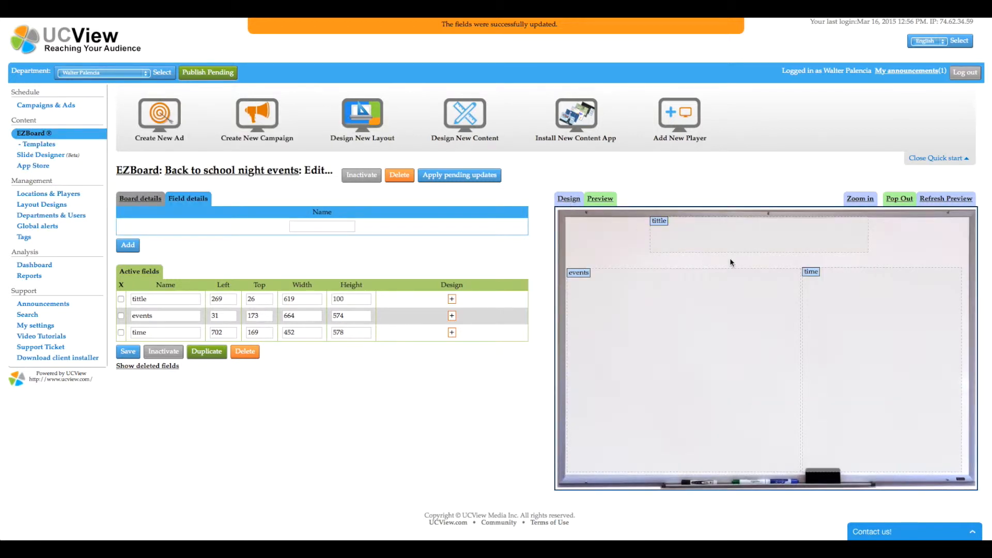
drag(743, 257, 743, 268)
click(130, 354)
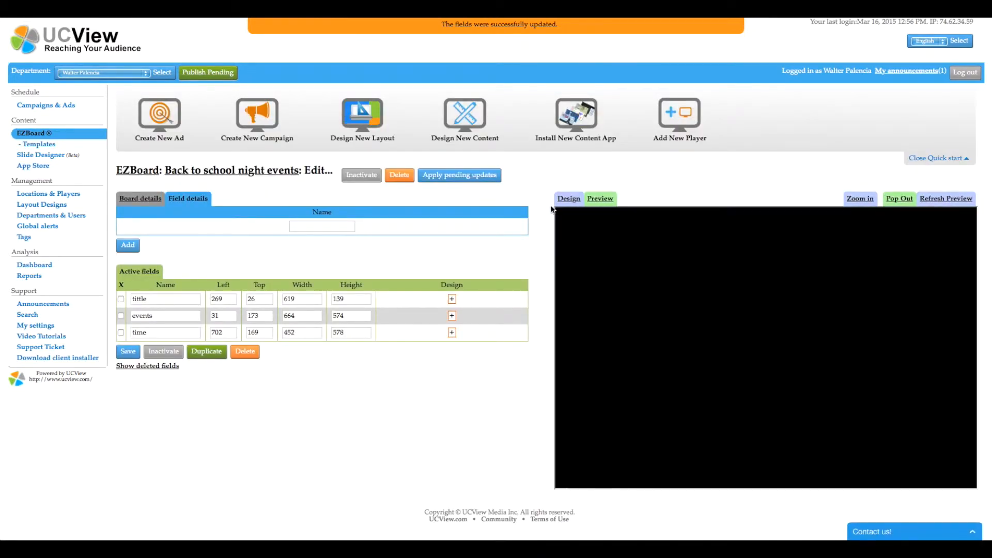
Step: Change the events field's type to List of items
click(451, 316)
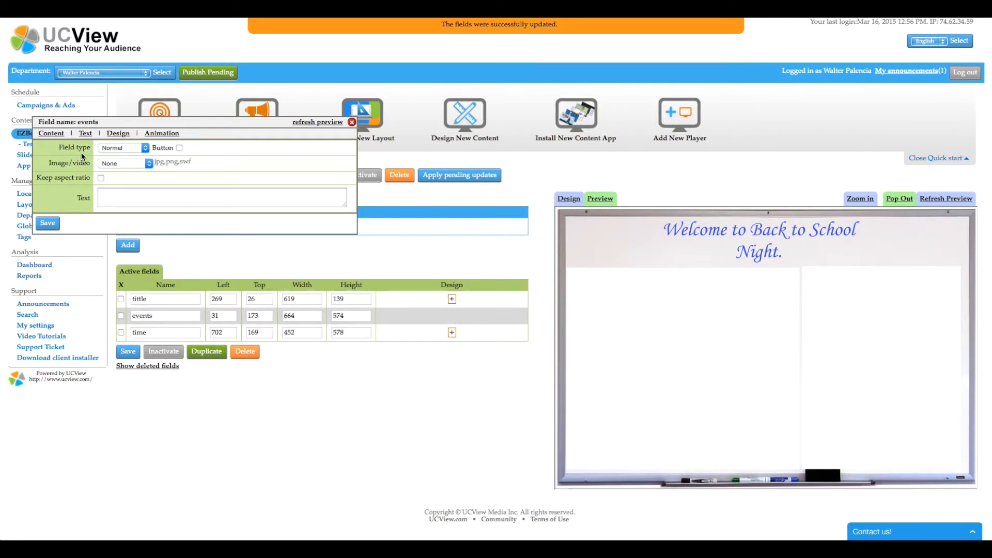
click(107, 149)
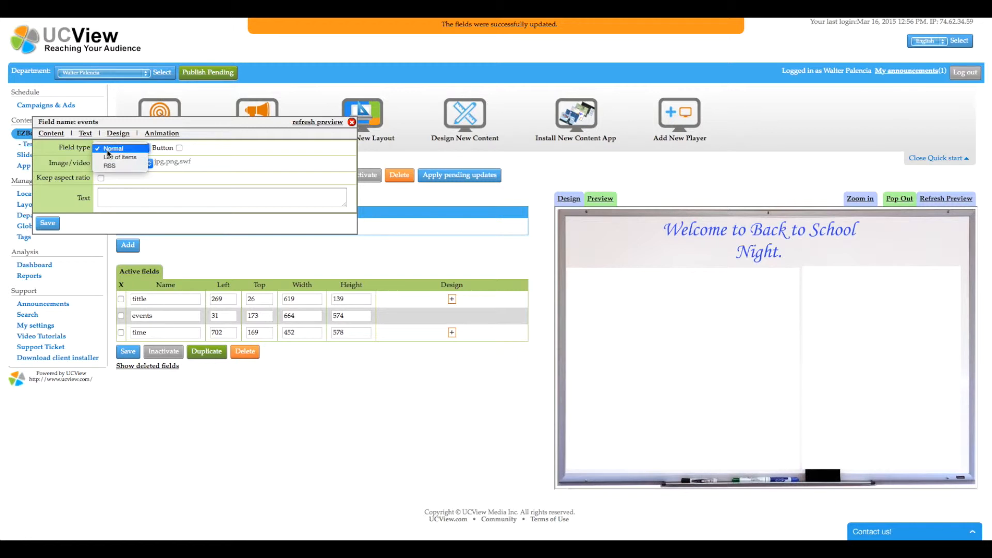
click(108, 156)
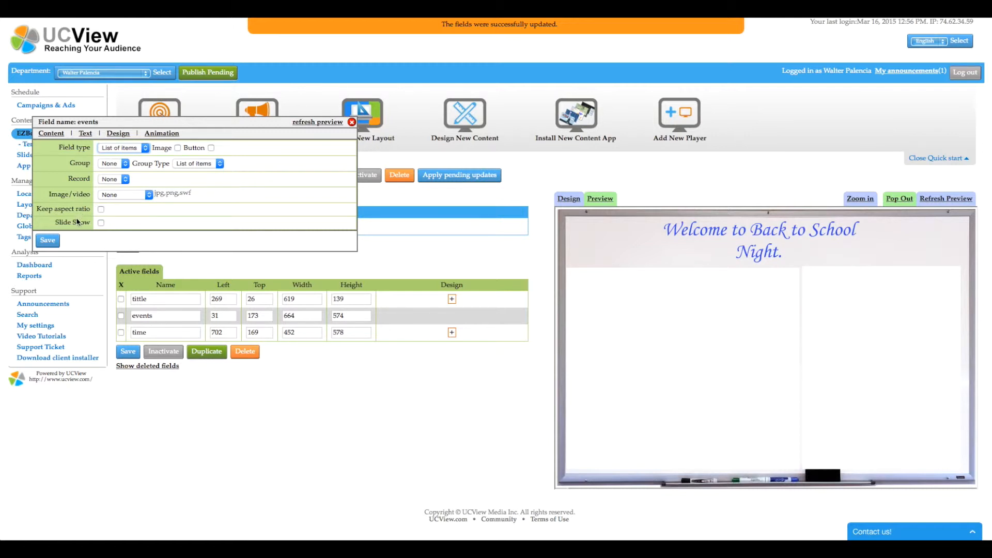
Step: Set the events field's font to Monotype with a size of 14
click(86, 133)
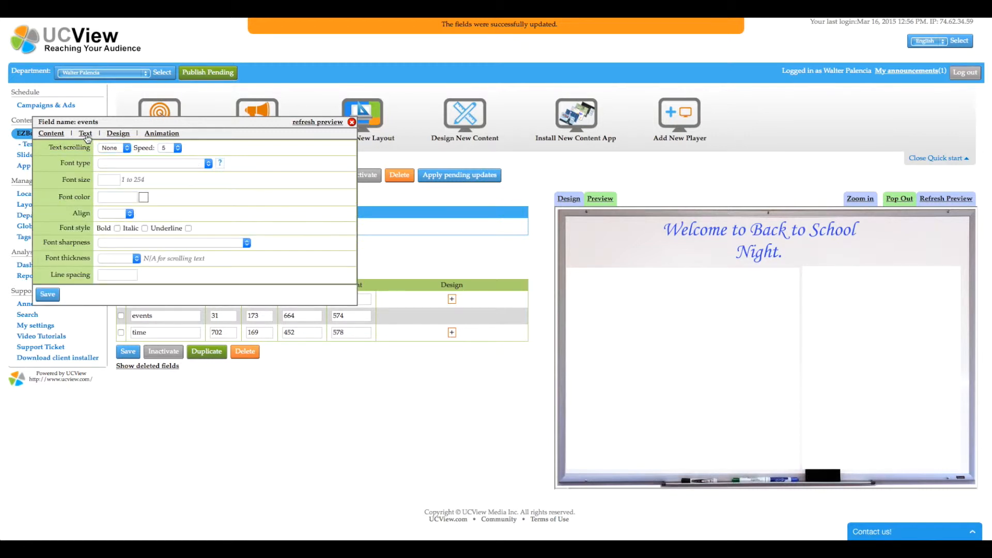
click(115, 164)
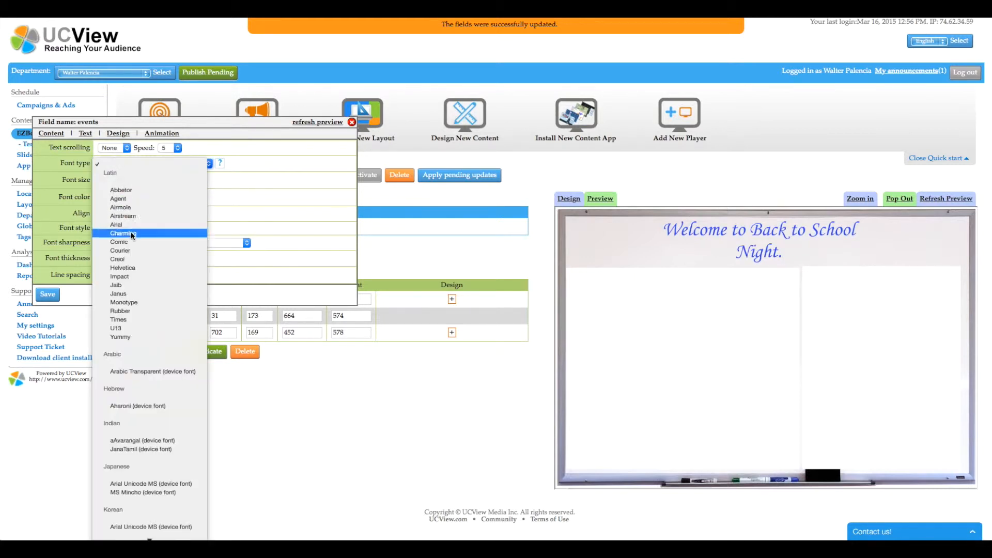
click(127, 298)
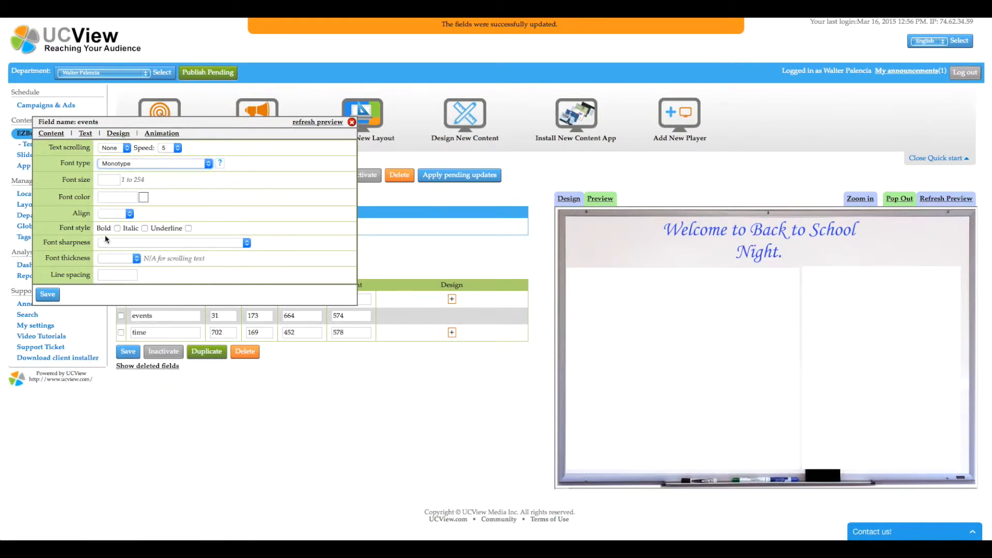
click(110, 181)
text(14)
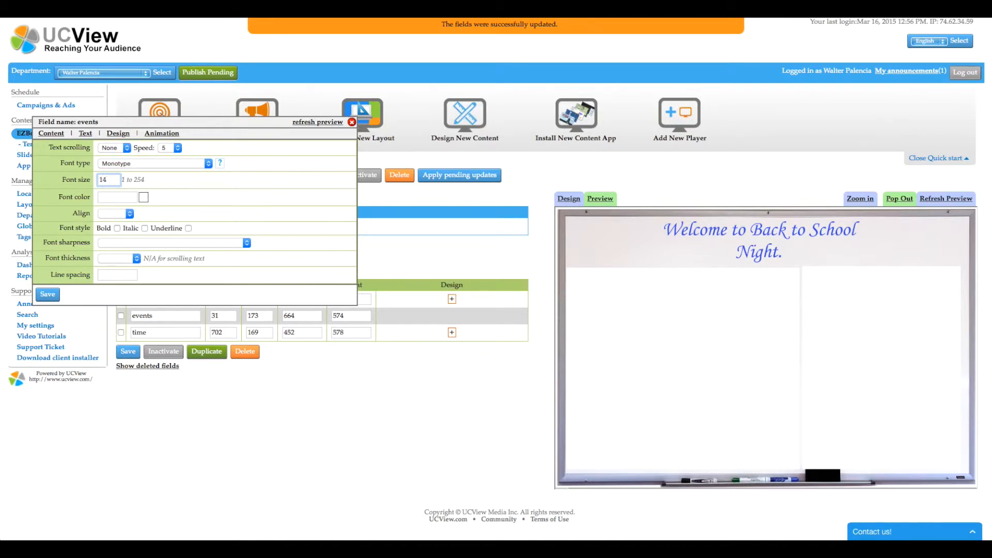
Step: Set the events field's font color to blue #4b7af2
click(143, 197)
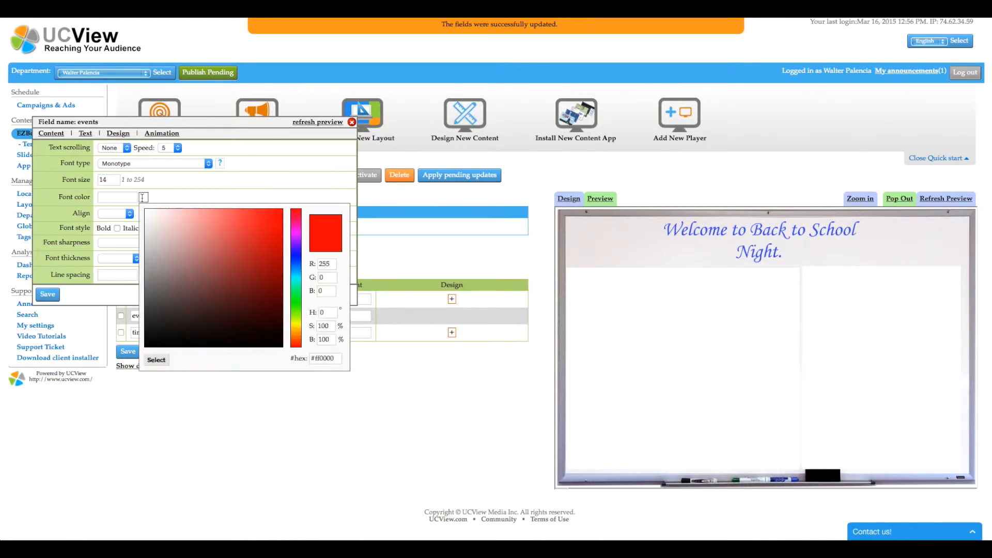
click(298, 264)
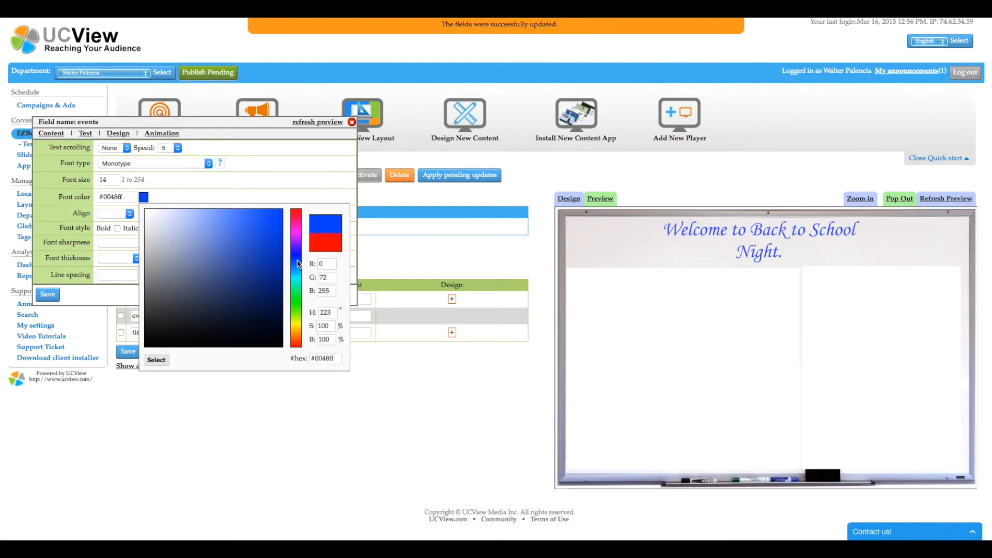
click(240, 219)
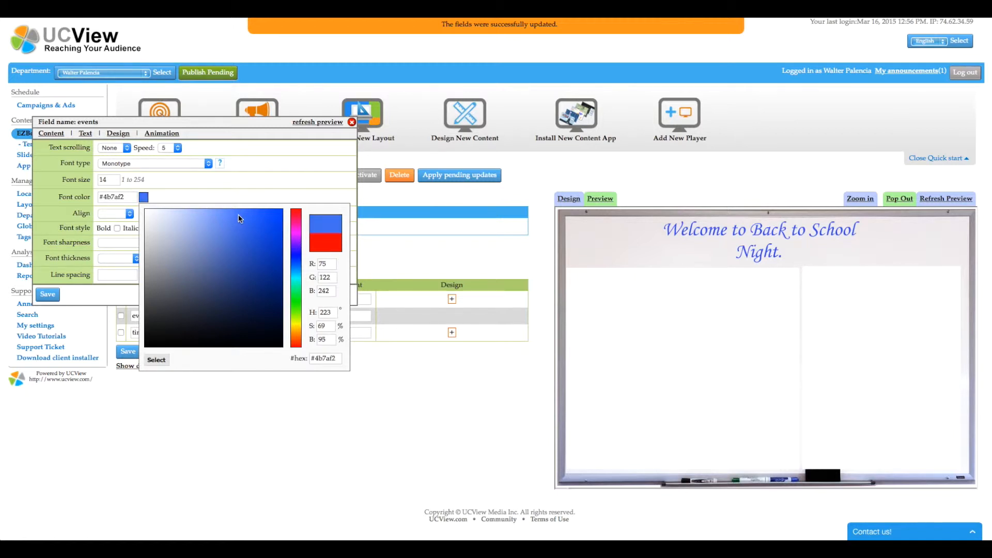
click(229, 189)
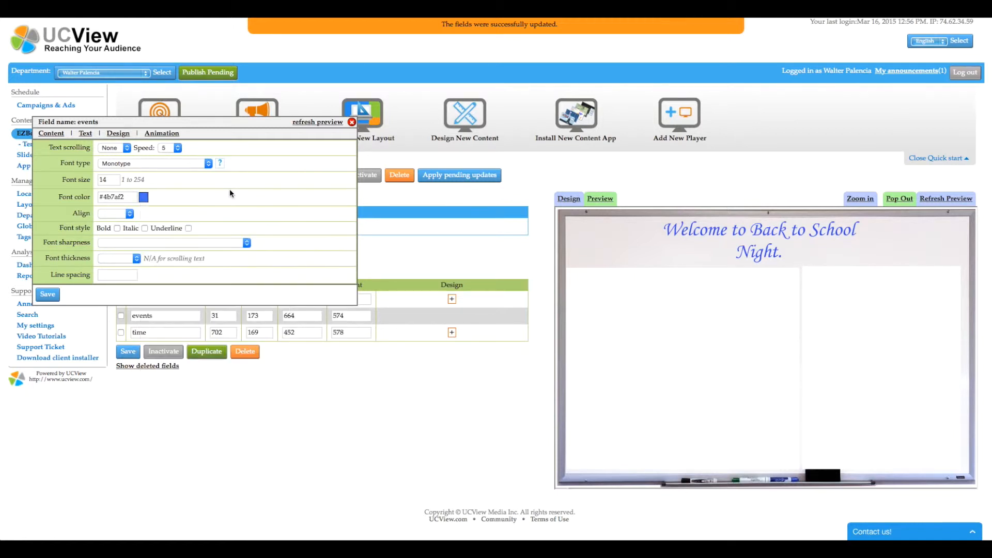
click(129, 214)
Step: Give the events field a Come from left entrance animation with Linear motion after 2 seconds, and save the field
click(166, 134)
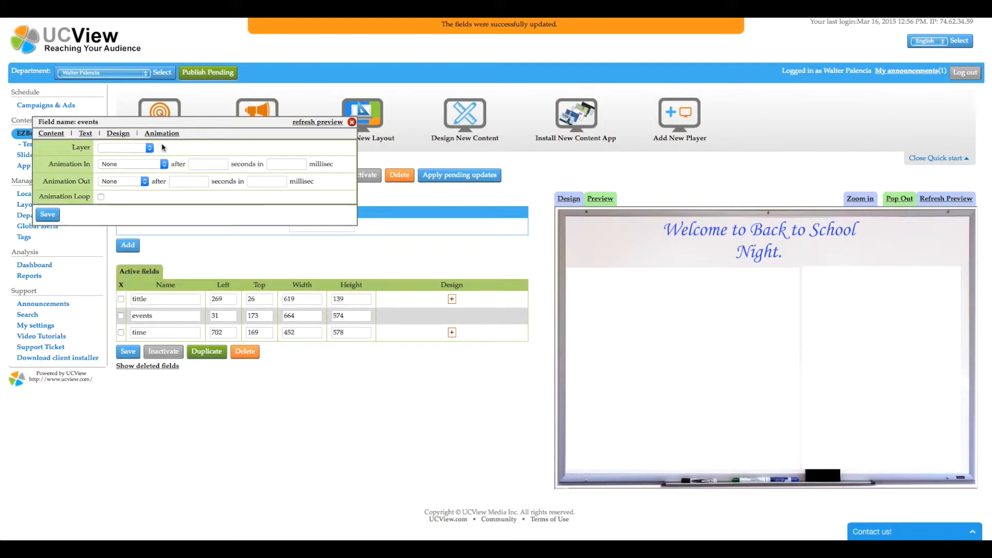
click(148, 163)
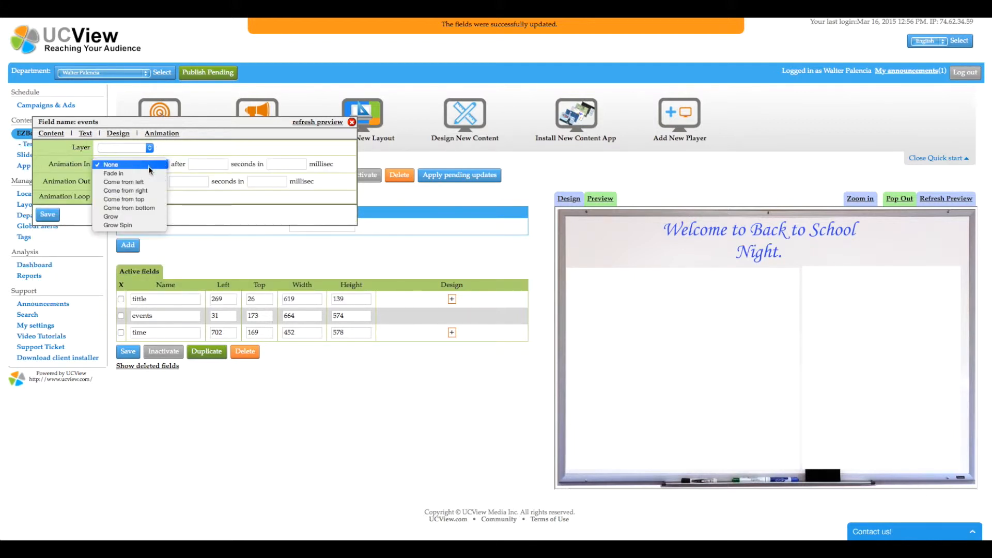
click(145, 180)
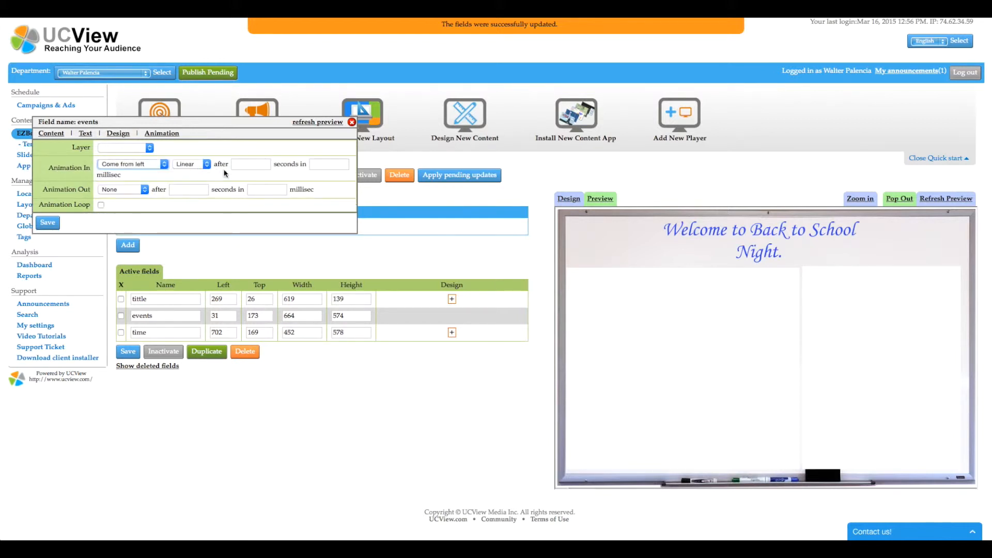
click(244, 166)
text(2)
click(53, 225)
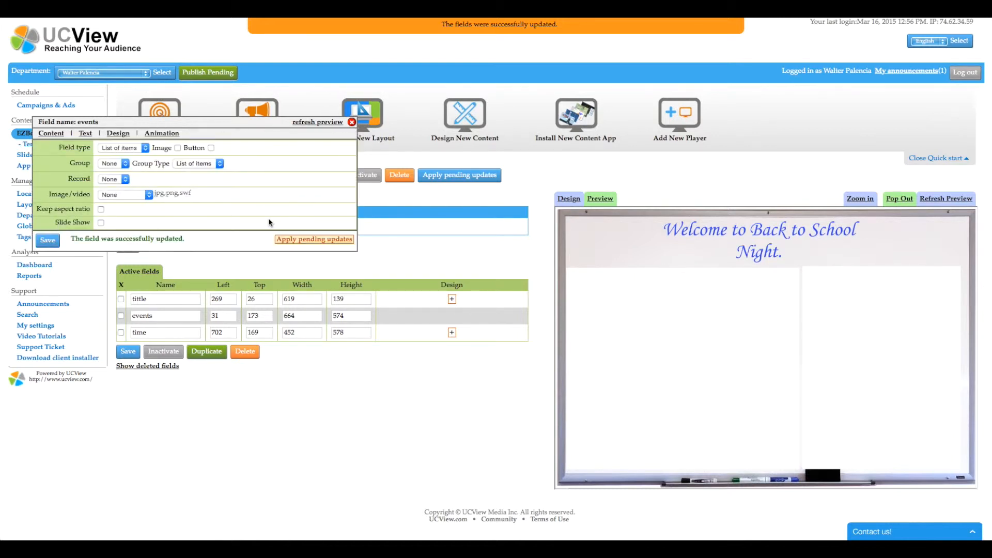
Step: Apply the pending updates for the events field, refresh the board preview and close the field's settings
click(294, 240)
click(575, 168)
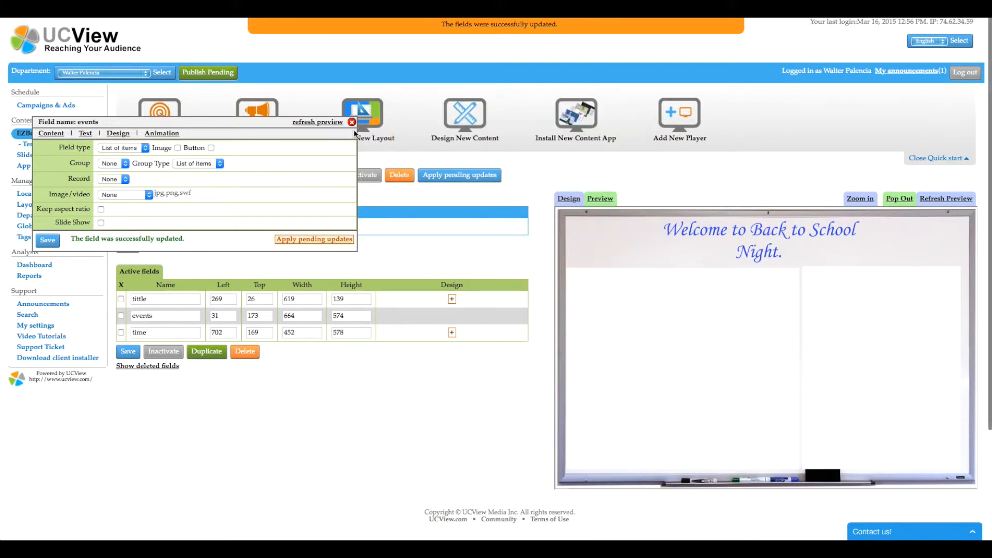
click(331, 124)
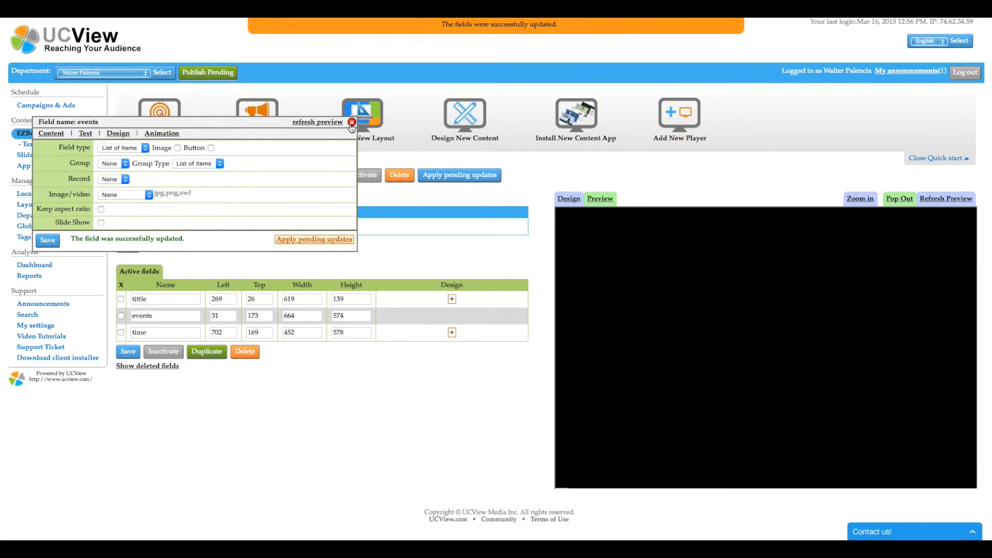
click(351, 122)
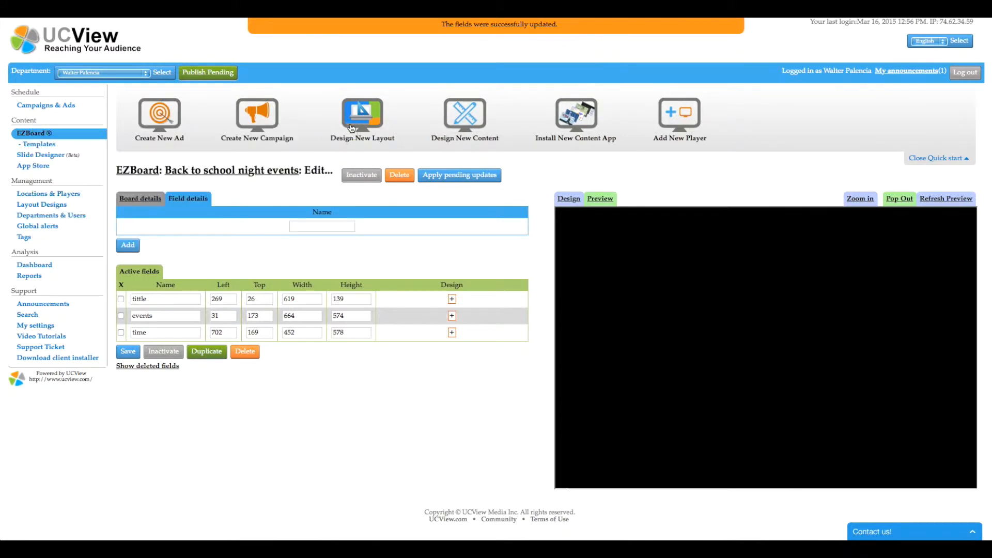
Step: Change the time field's type to List of items
click(452, 332)
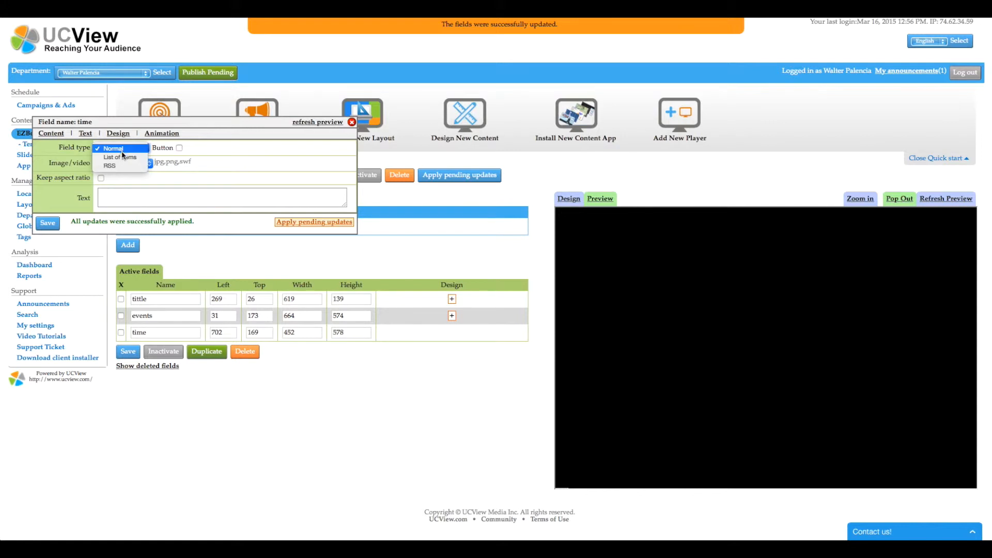
click(124, 157)
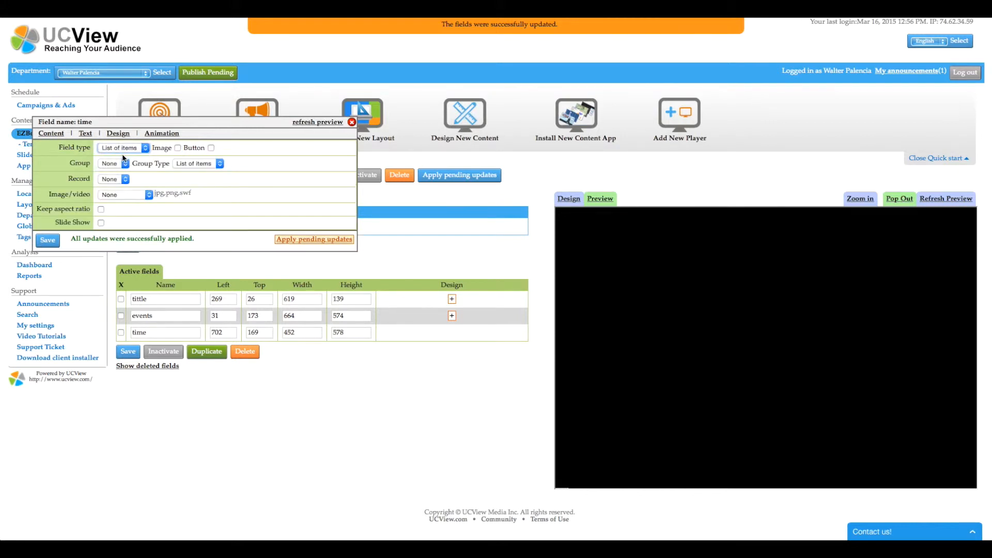
Step: Set the time field's font type to Monotype and its font size to 14
click(85, 133)
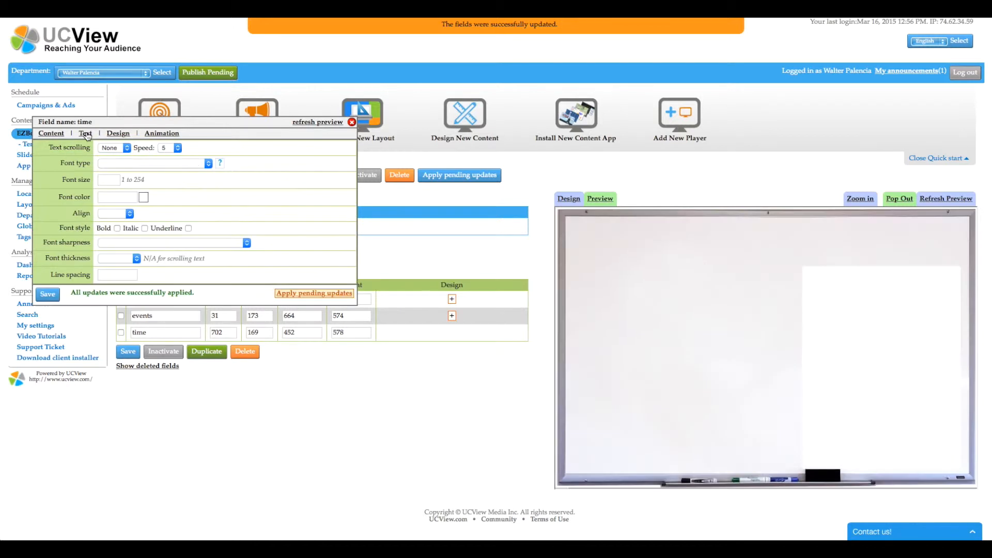
click(119, 162)
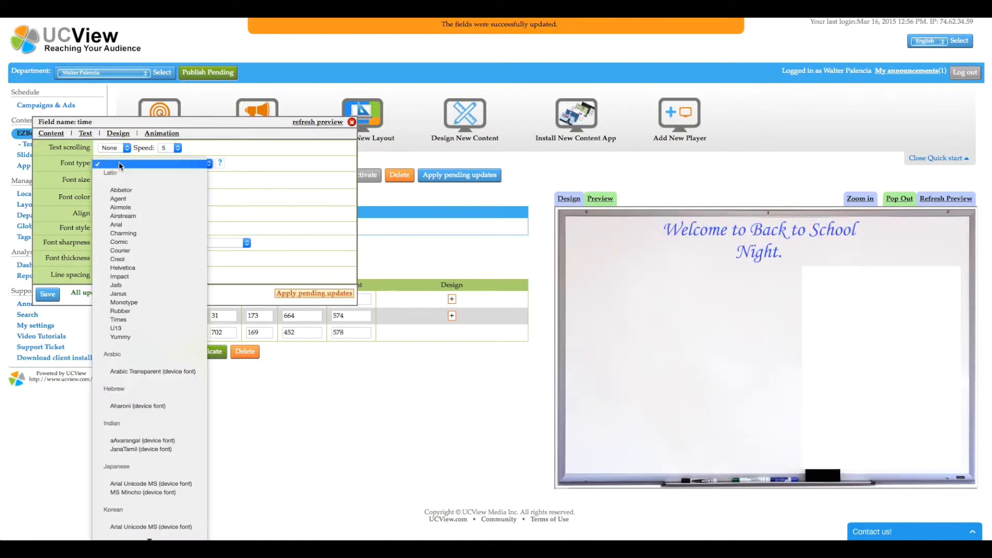
click(127, 303)
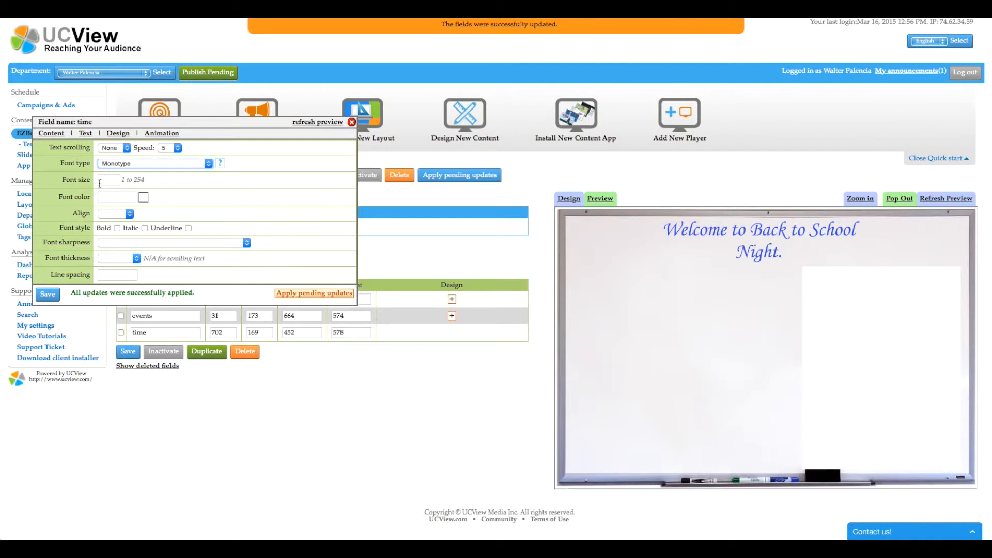
click(104, 180)
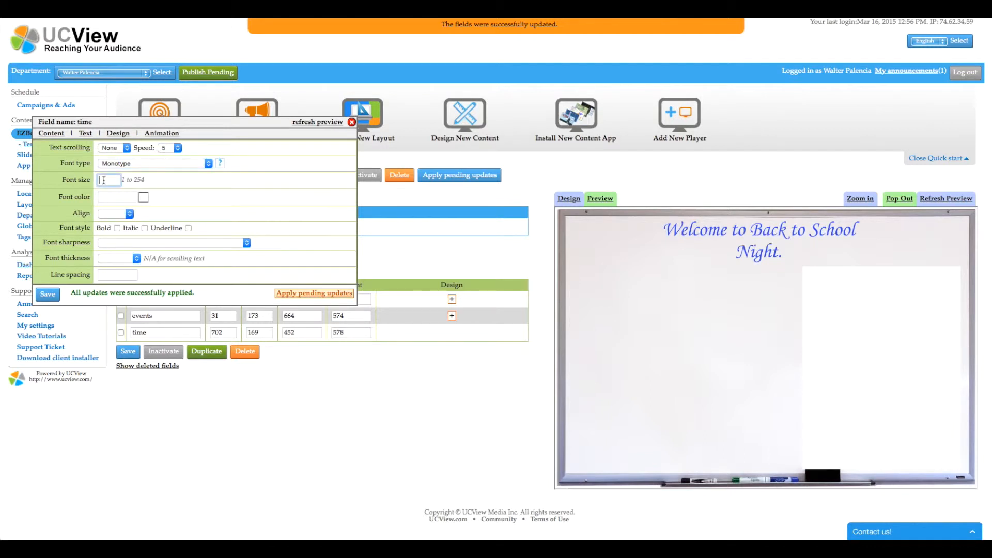
text(14)
Step: Set the time field's font color to blue #4a70f7 and its alignment to Center
click(143, 197)
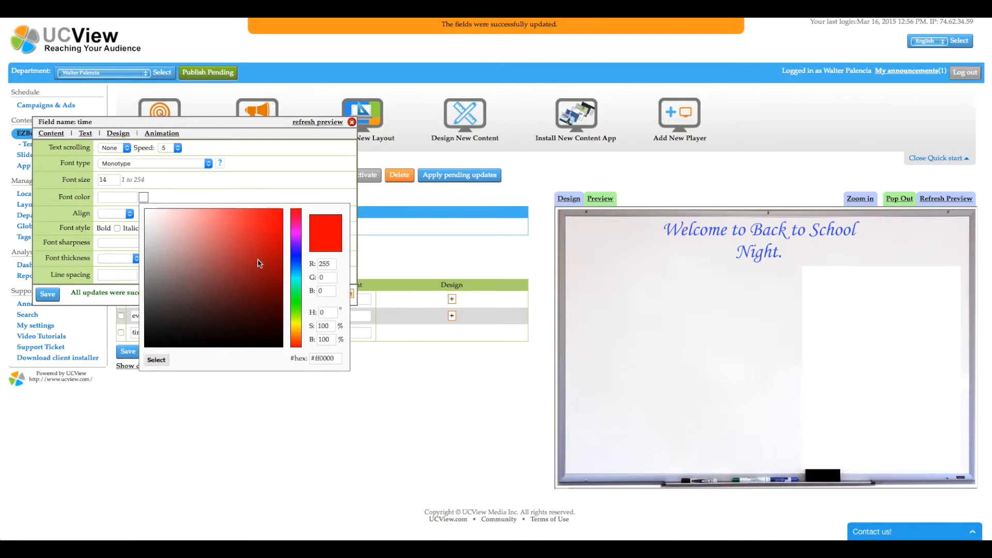
click(296, 261)
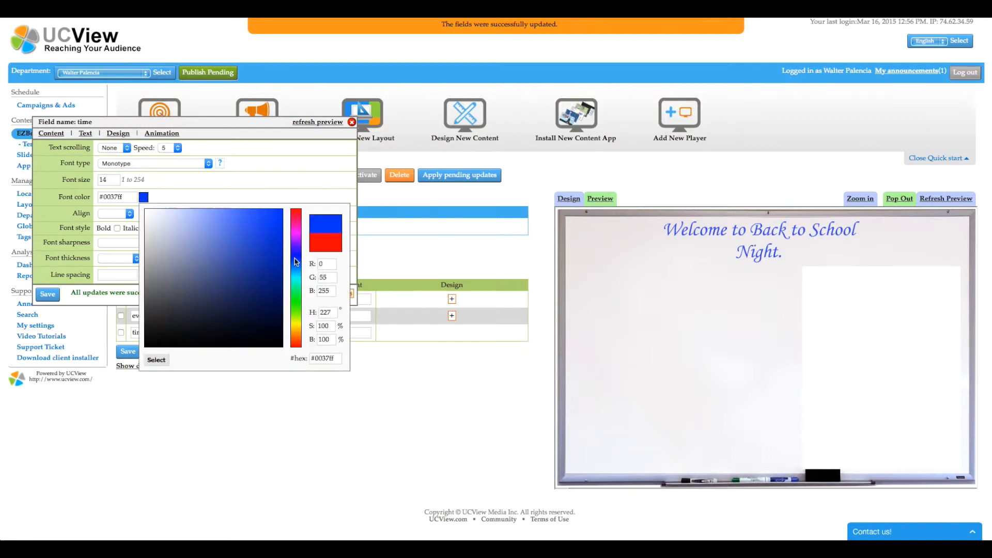
click(242, 211)
click(244, 179)
click(127, 215)
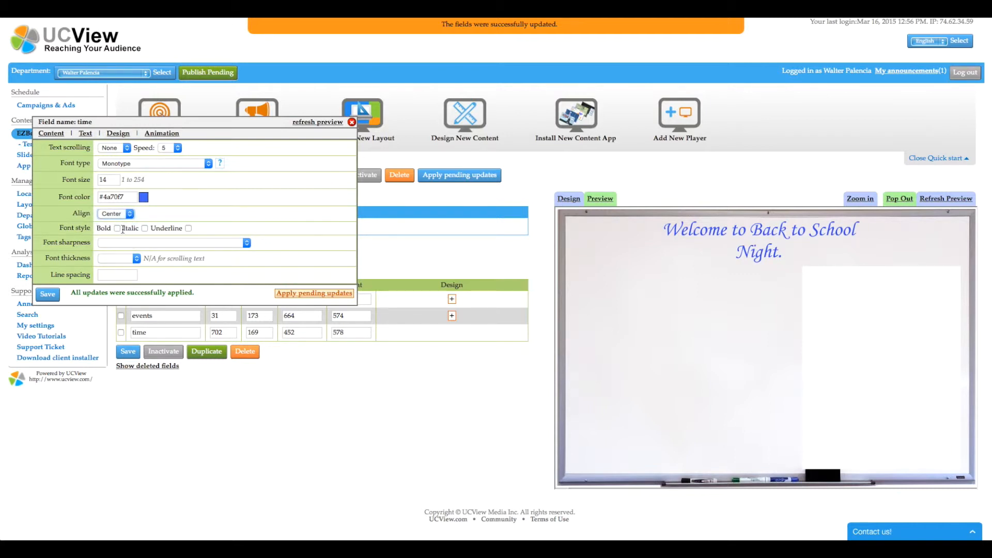
Step: Give the time field a Come from right entrance animation with Linear motion after 2 seconds, and save the field
click(160, 135)
click(146, 163)
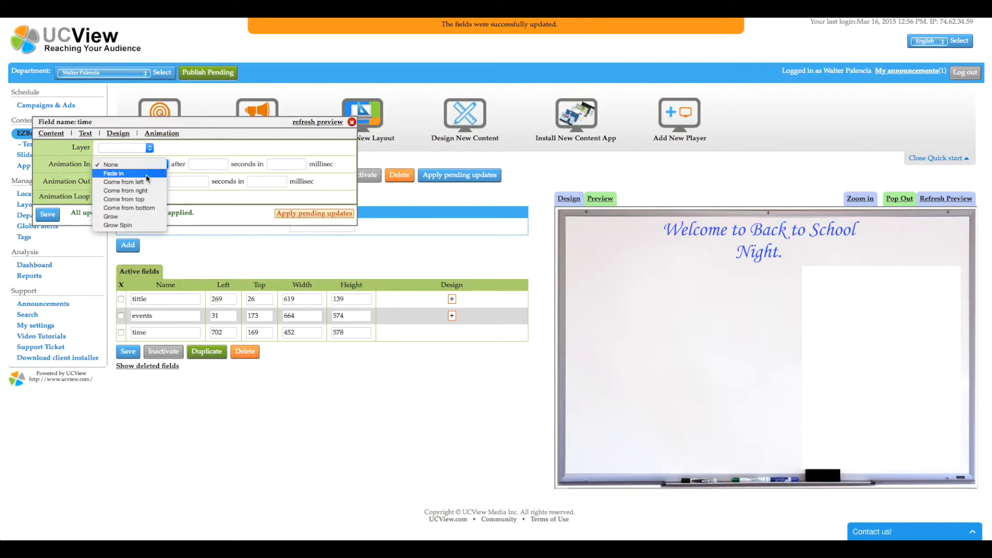
click(146, 190)
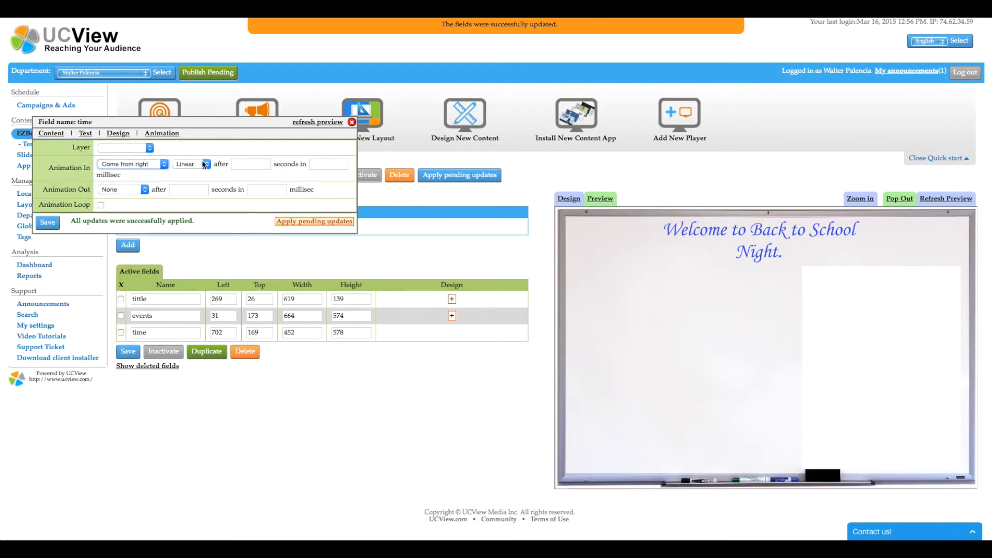
click(243, 165)
text(2)
click(51, 226)
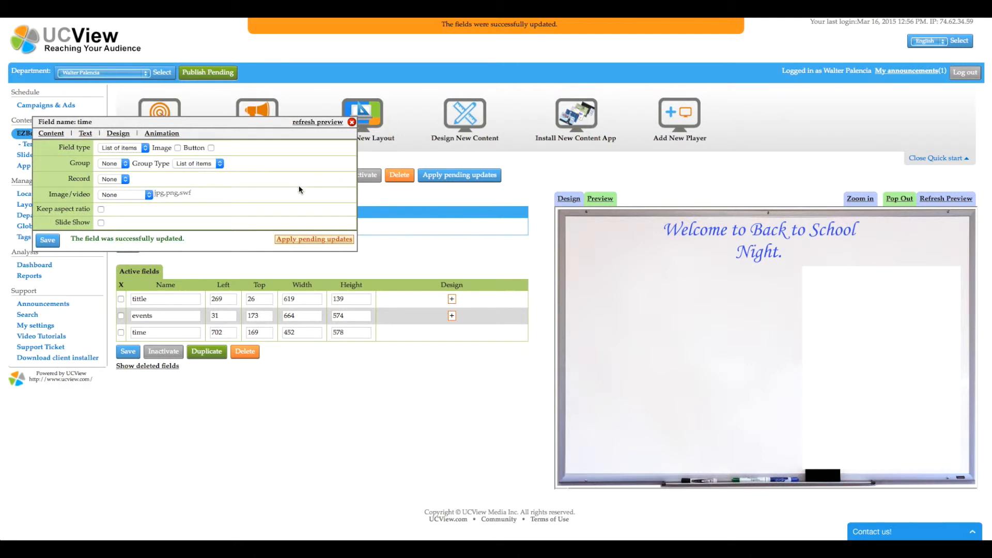
Step: Apply the pending updates for the time field, refresh the board preview and close the field's settings
click(314, 239)
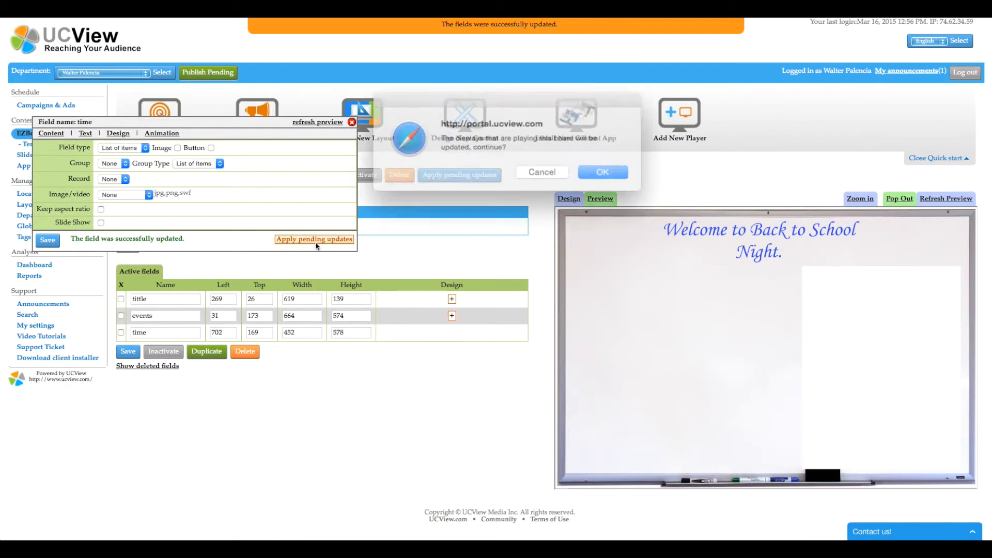
click(587, 167)
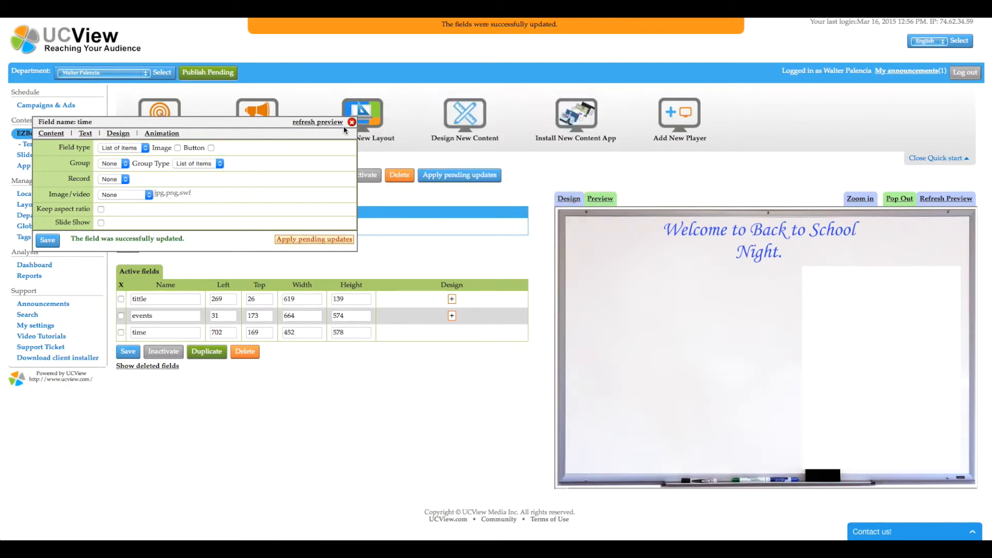
click(316, 123)
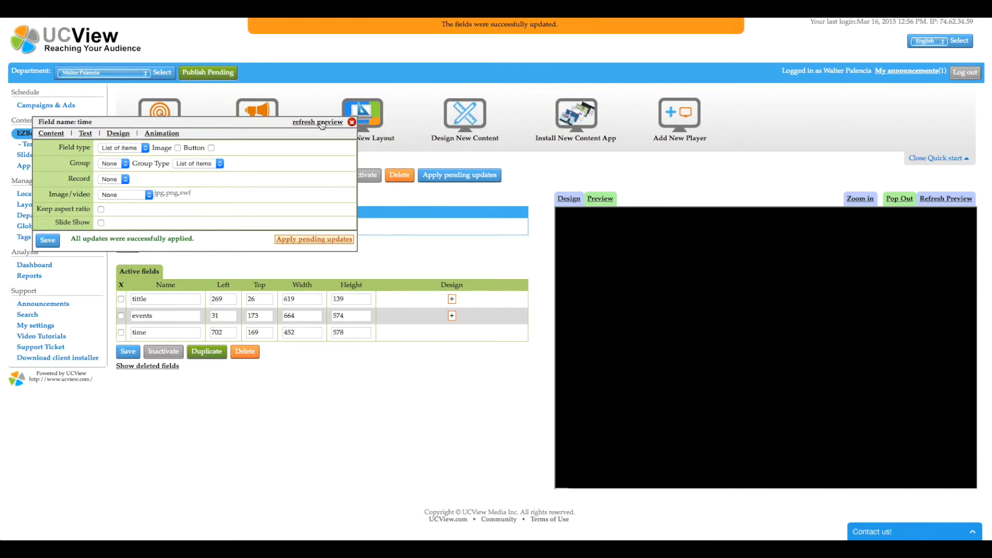
click(352, 122)
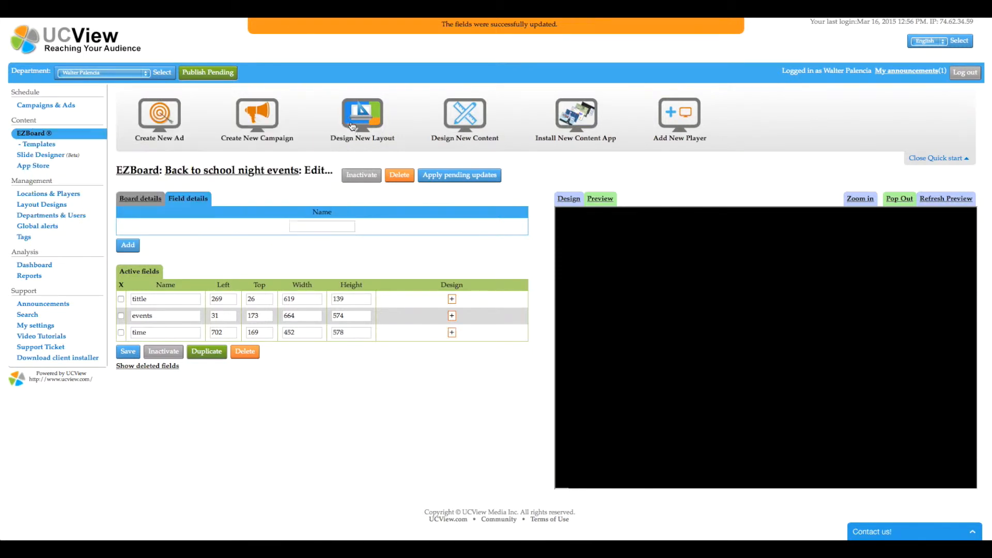
Step: Review the events field's text settings and close them without changes
click(452, 316)
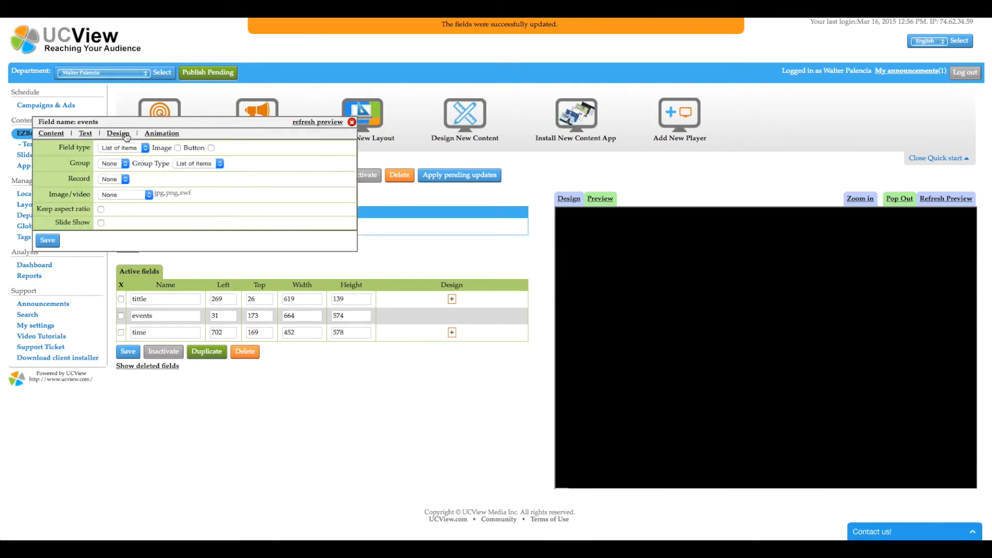
click(85, 135)
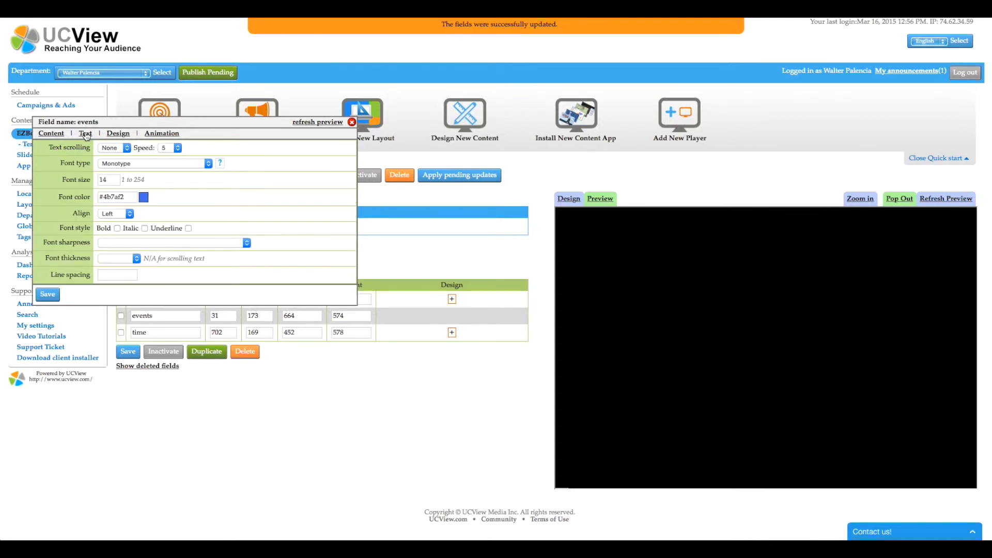
click(351, 123)
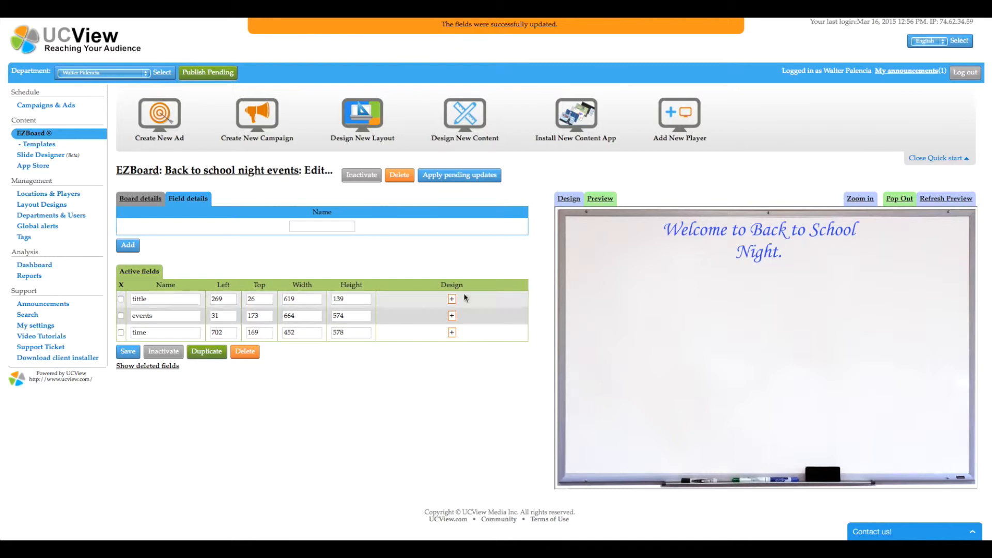
Step: Open the item list of the Back to school night events board and add three new items
click(228, 171)
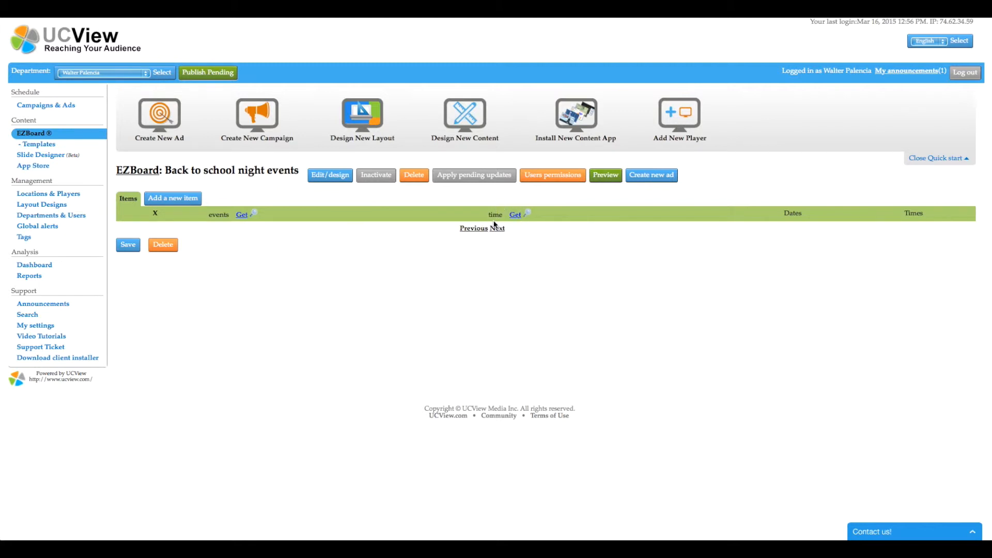
click(176, 203)
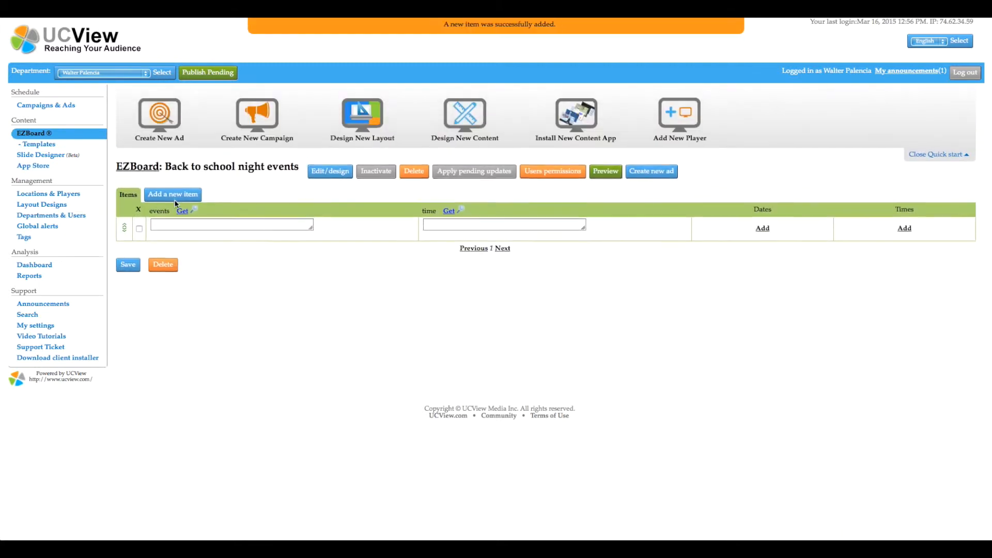
click(176, 203)
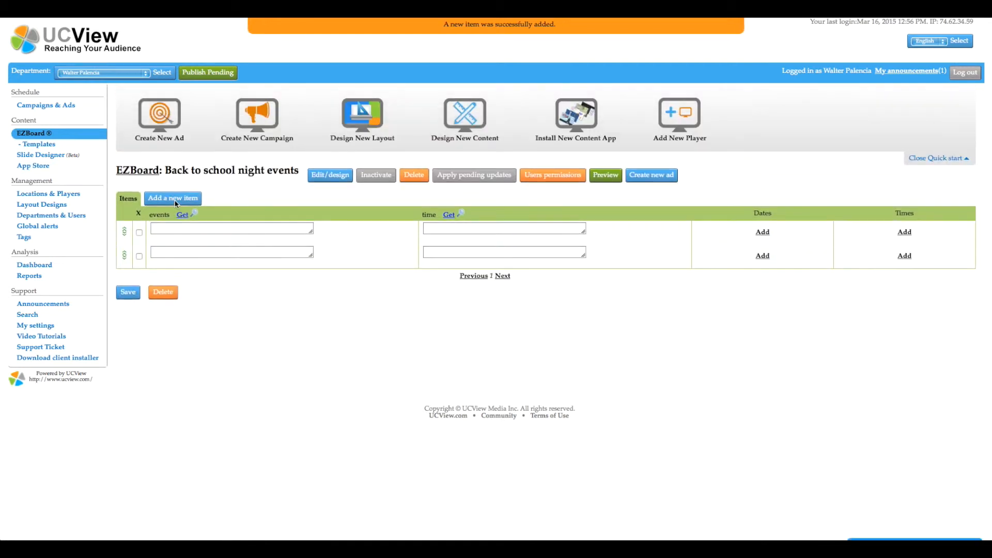
click(176, 203)
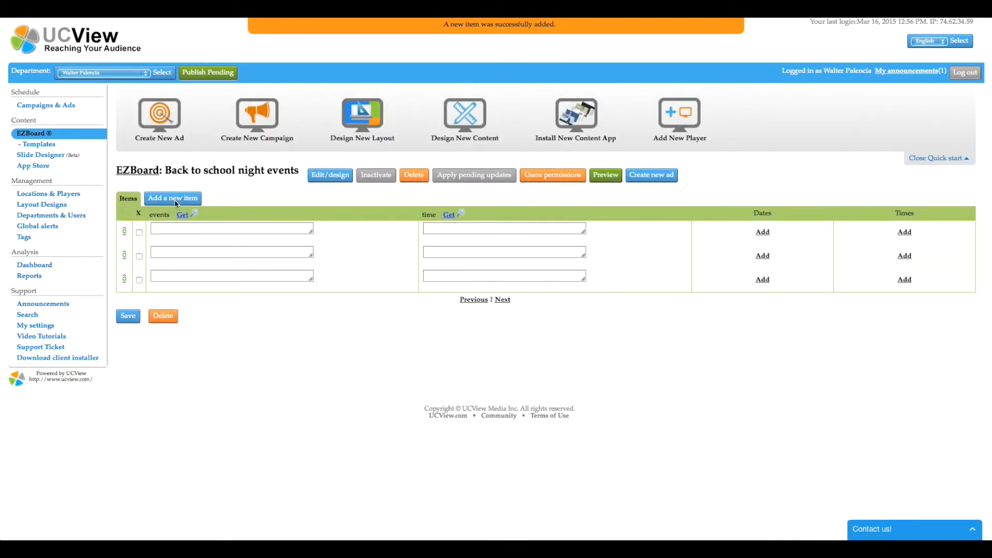
Step: Fill in the first item with the event "Presentation in Auditorium" and the time "6:00 P.M - 7:00 P.M"
click(184, 231)
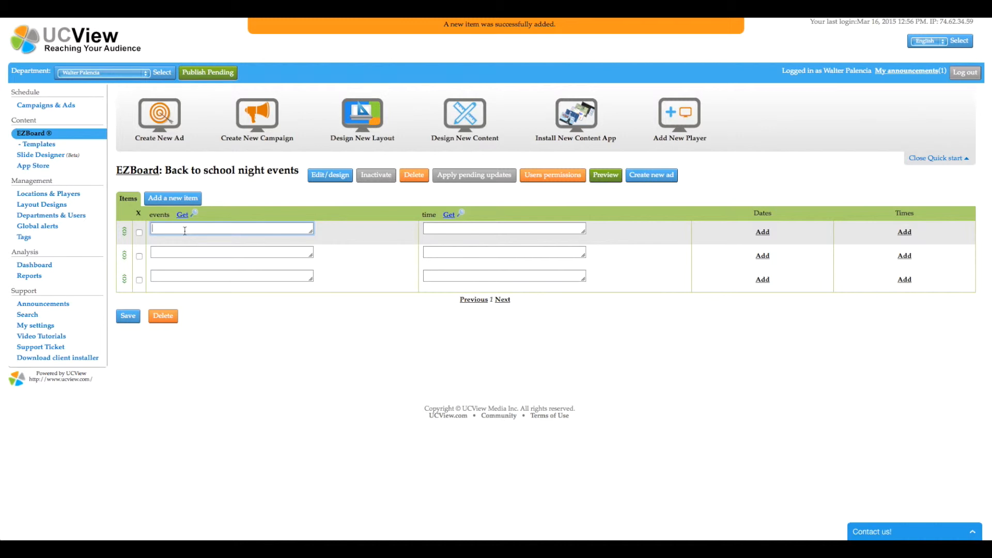
text(Presentation in)
text(Auditorium)
click(437, 227)
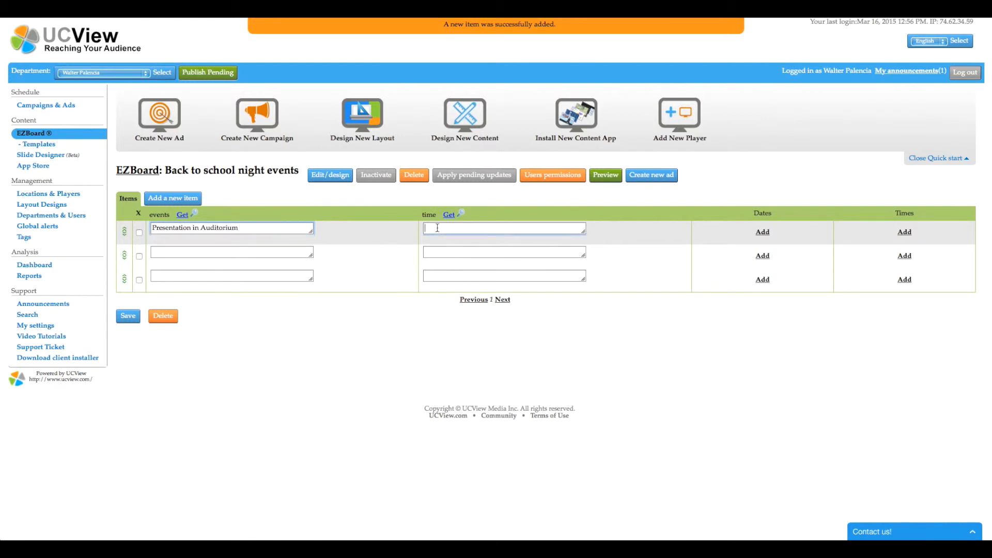
text(6)
text(:00)
text( P)
text(.M)
key(BackSpace)
text(M - 7:00 P.M)
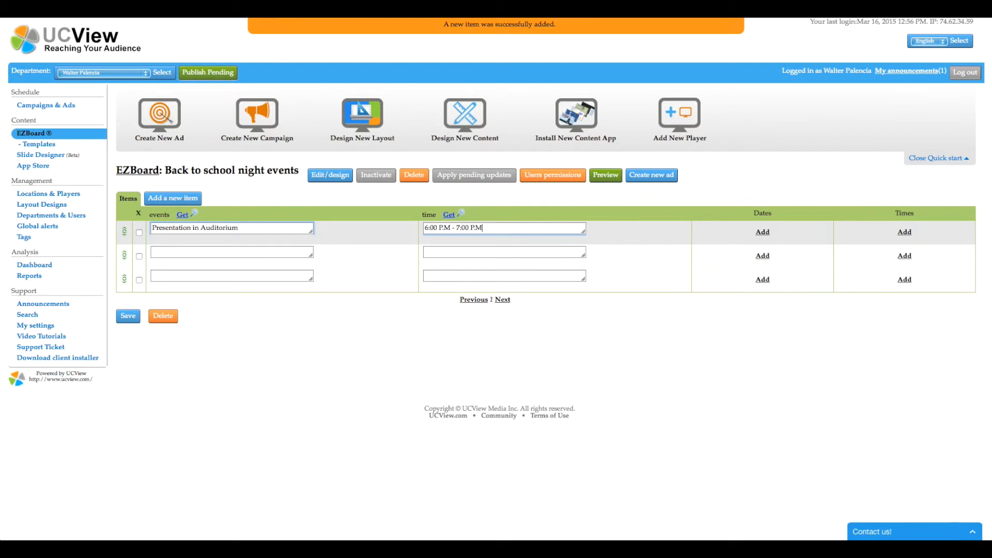
Step: Fill in the second item with the event "Parent/ Teacher meetings" and the time "7:15 P.M - 7:45 P.M."
click(269, 251)
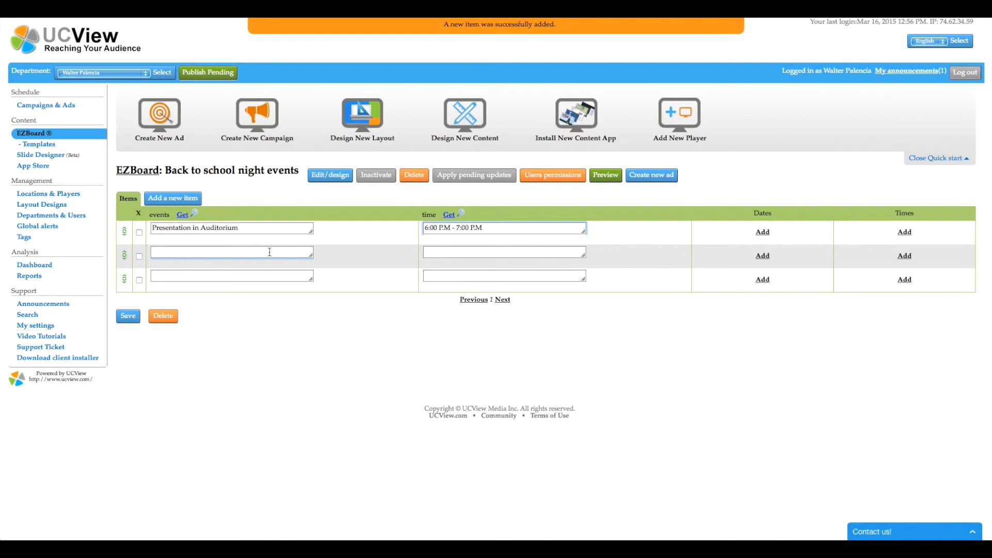
text(Parent/ Teacher meetings)
click(439, 247)
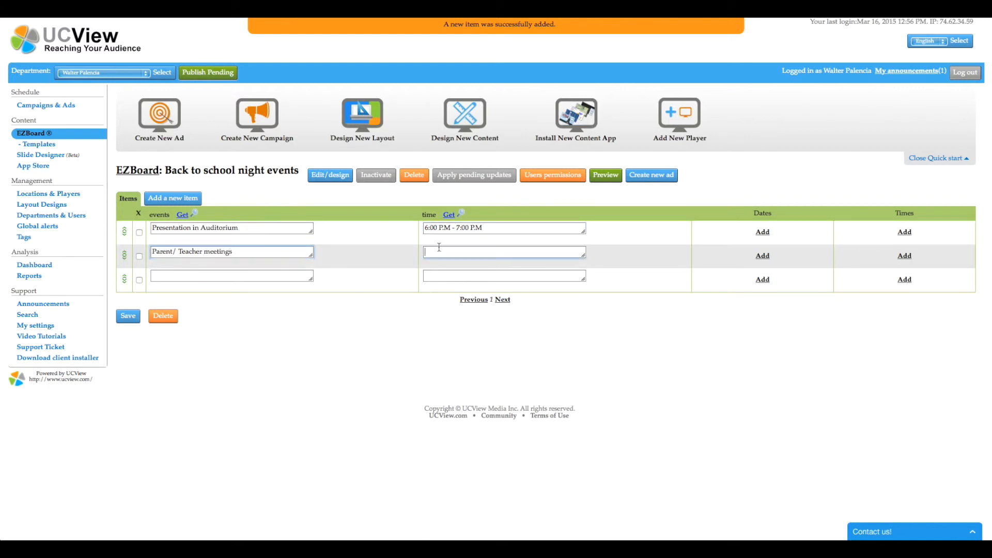
text(7:15 P.M - 7:45 P.M.)
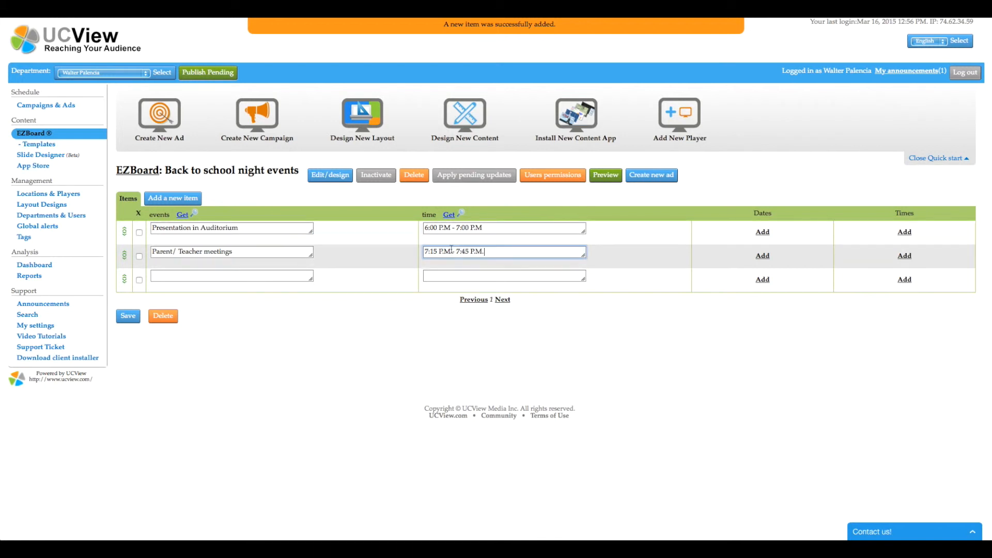
Step: Add the missing periods so the first two times read "6:00 P.M. - 7:00 P.M." and "7:15 P.M. - 7:45 P.M."
click(451, 250)
text(.)
click(449, 228)
text(.)
click(496, 223)
text(.)
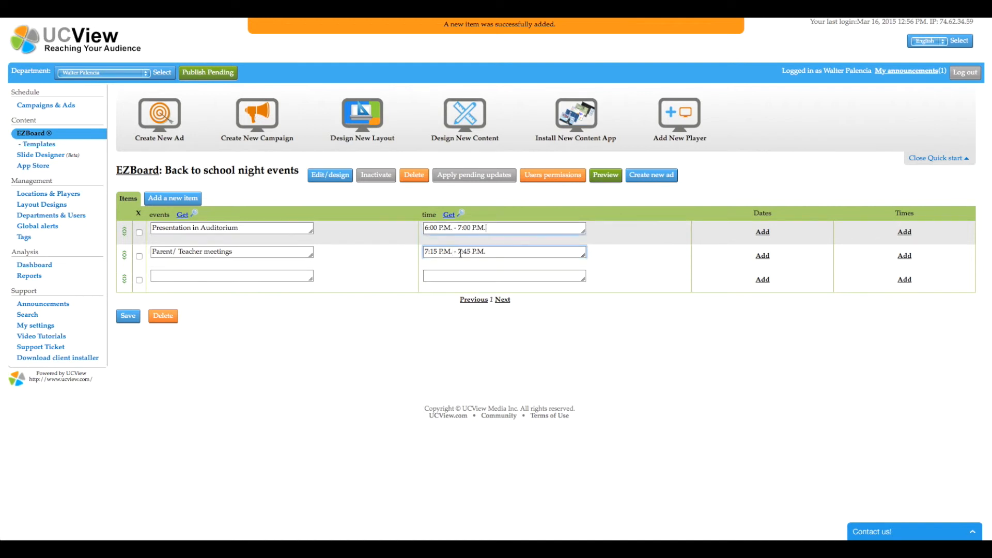
Step: Fill in the third item with the event "Dinner / End of Back to School Night" and the time "8:00 P.M. - 8:30 P.M."
click(262, 275)
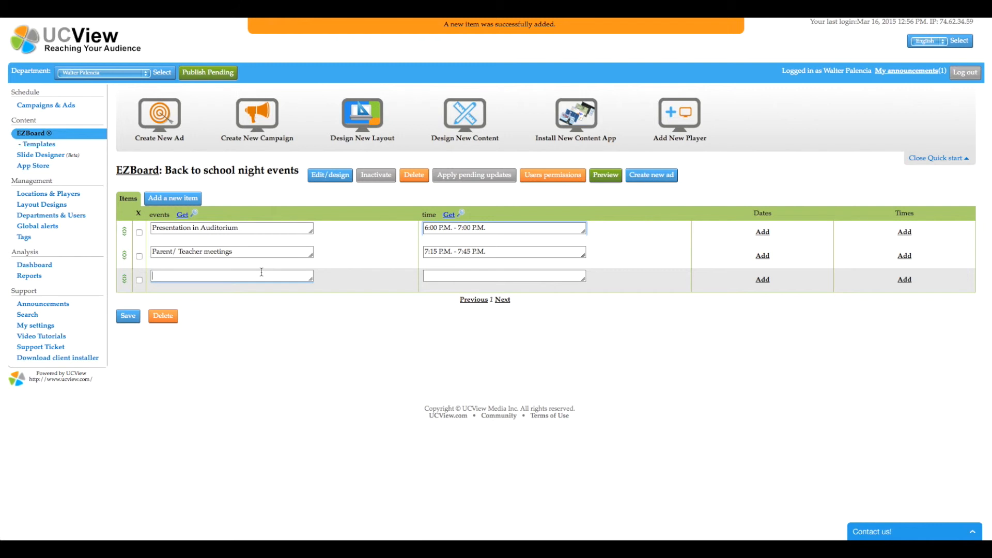
text(Dinner)
text(/ End of Back to School Night)
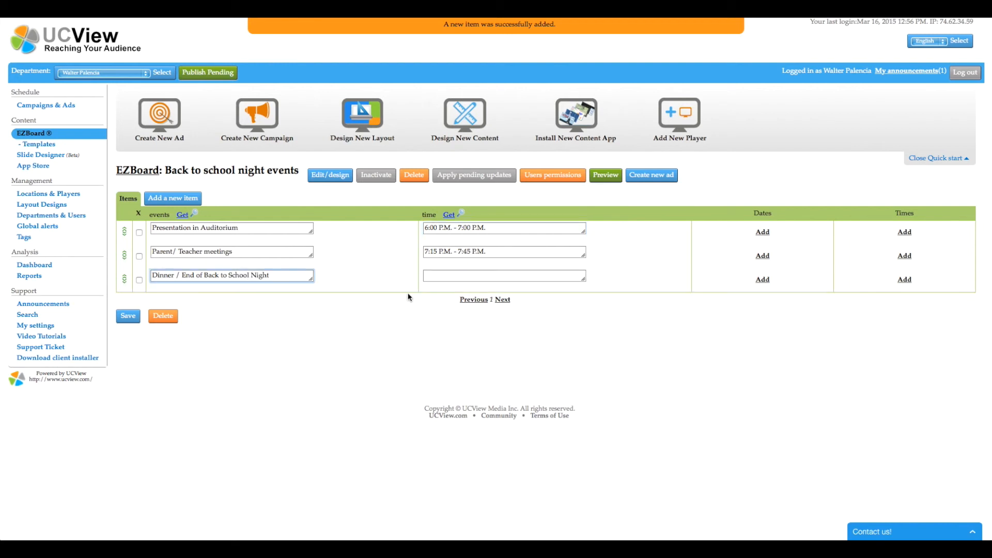
click(432, 273)
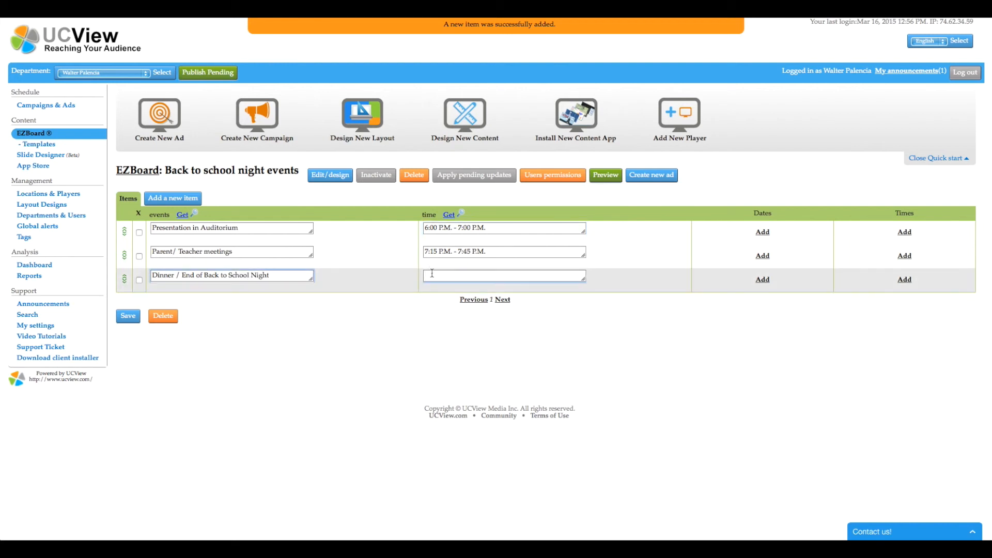
text(8:00 P.M. - 8:30 P.M.)
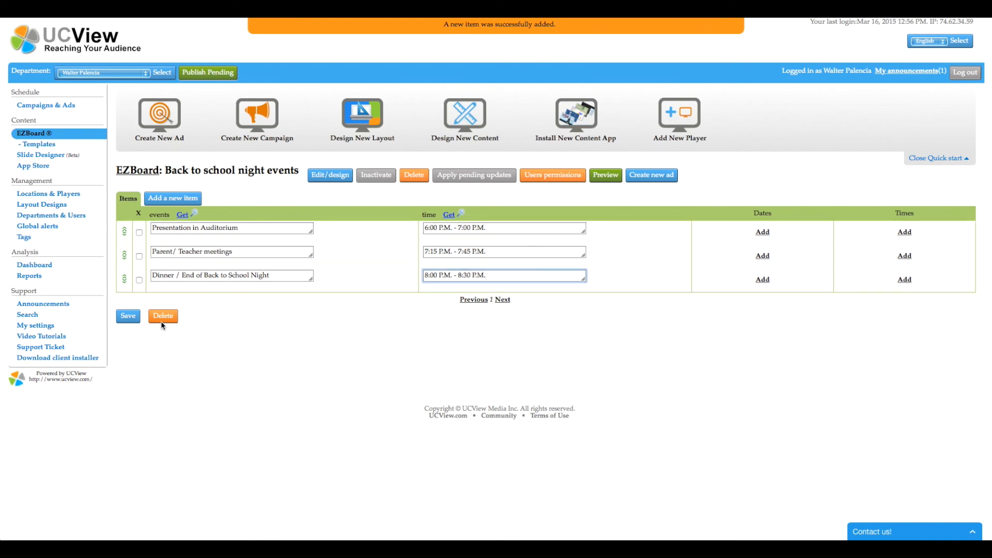
Step: Save the three items and open the board preview in a separate window
click(134, 321)
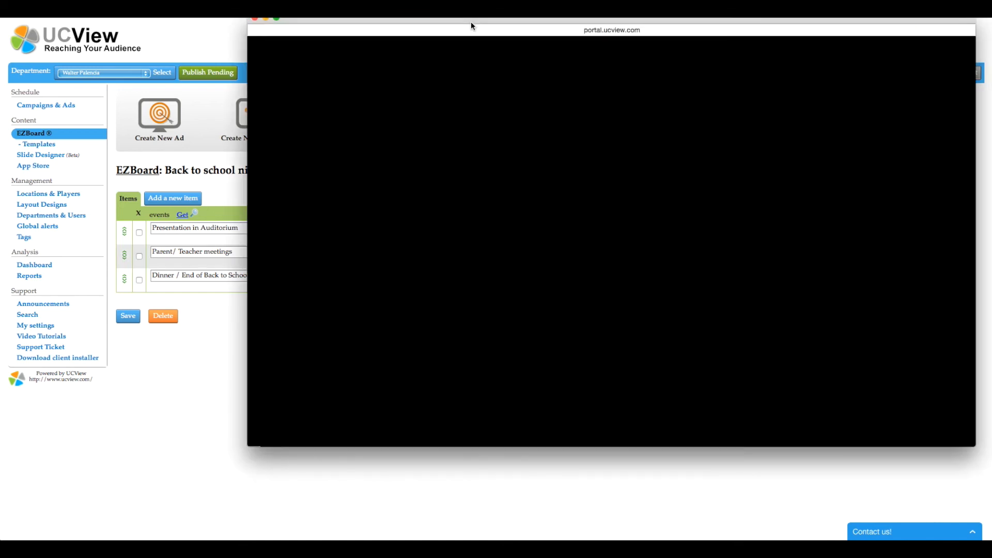
drag(470, 22, 461, 37)
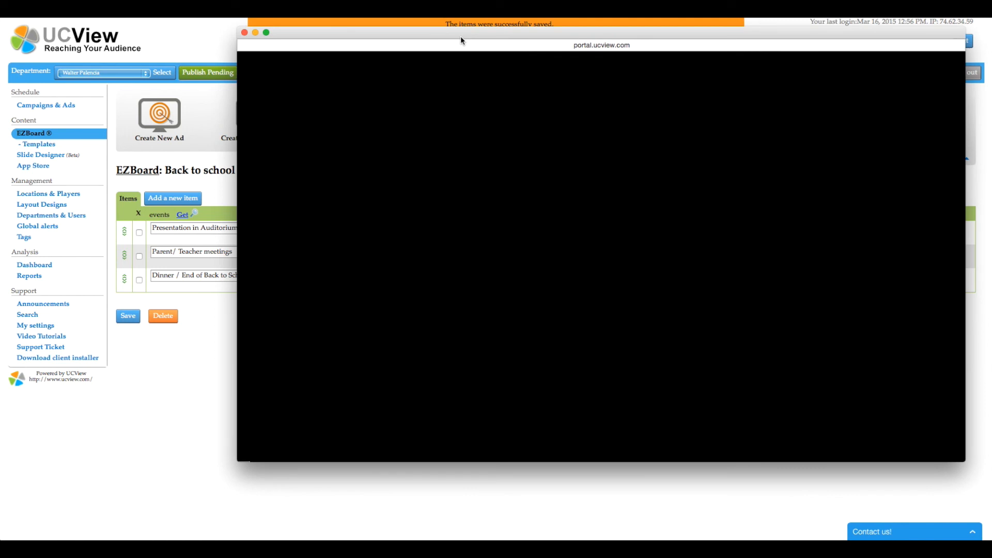